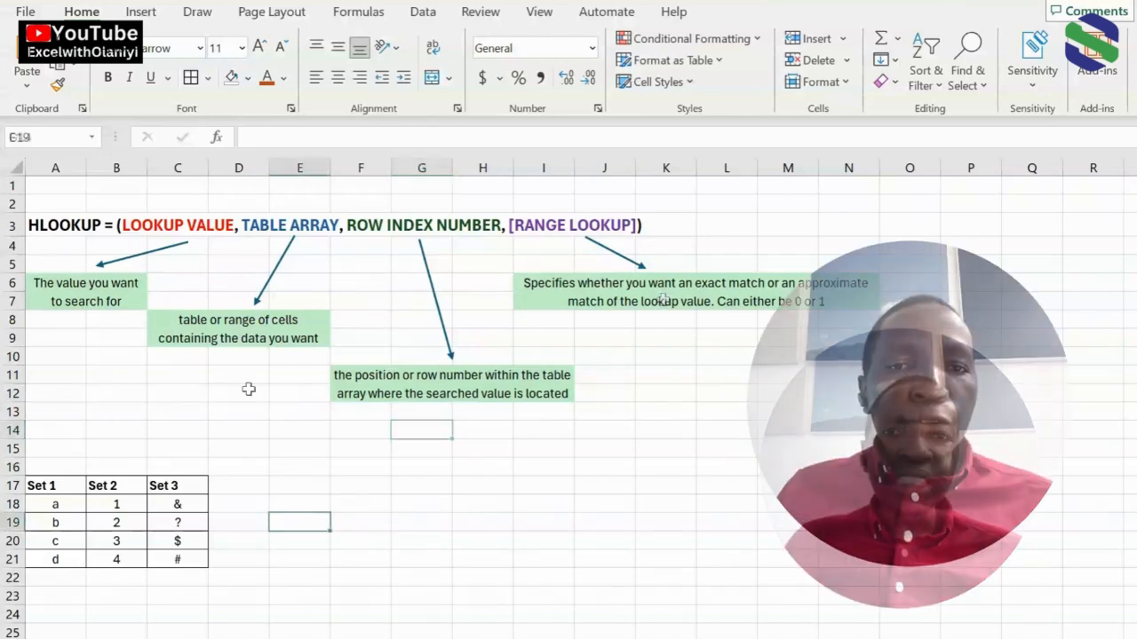
Examine the header row and the data rows of the Set 1 to Set 3 table
scroll(248, 390, down, 2)
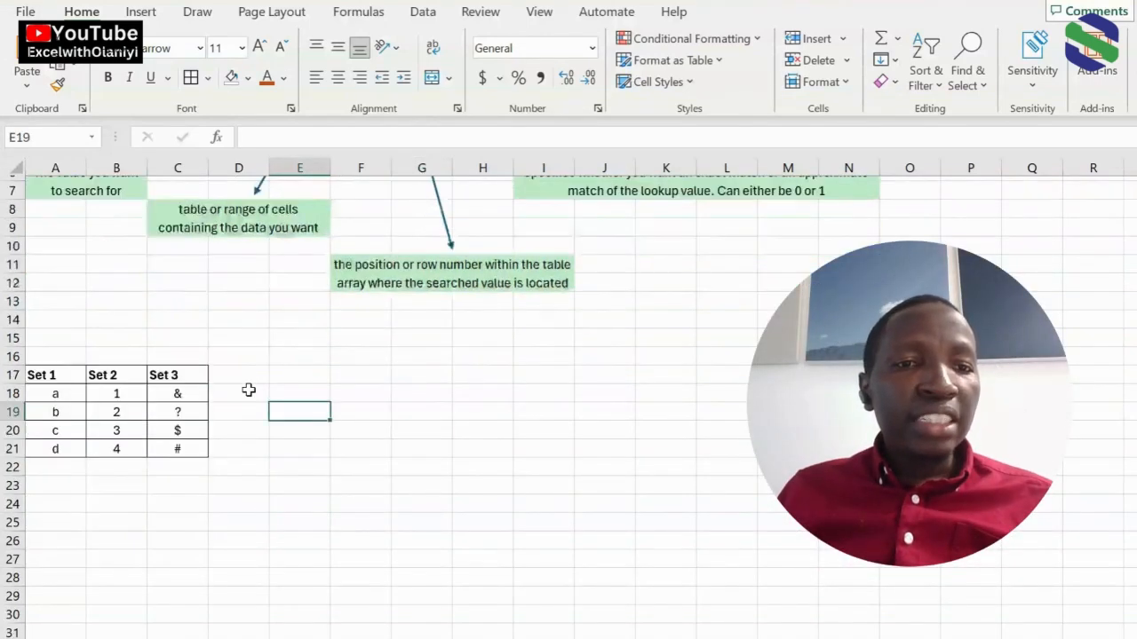
scroll(249, 390, down, 2)
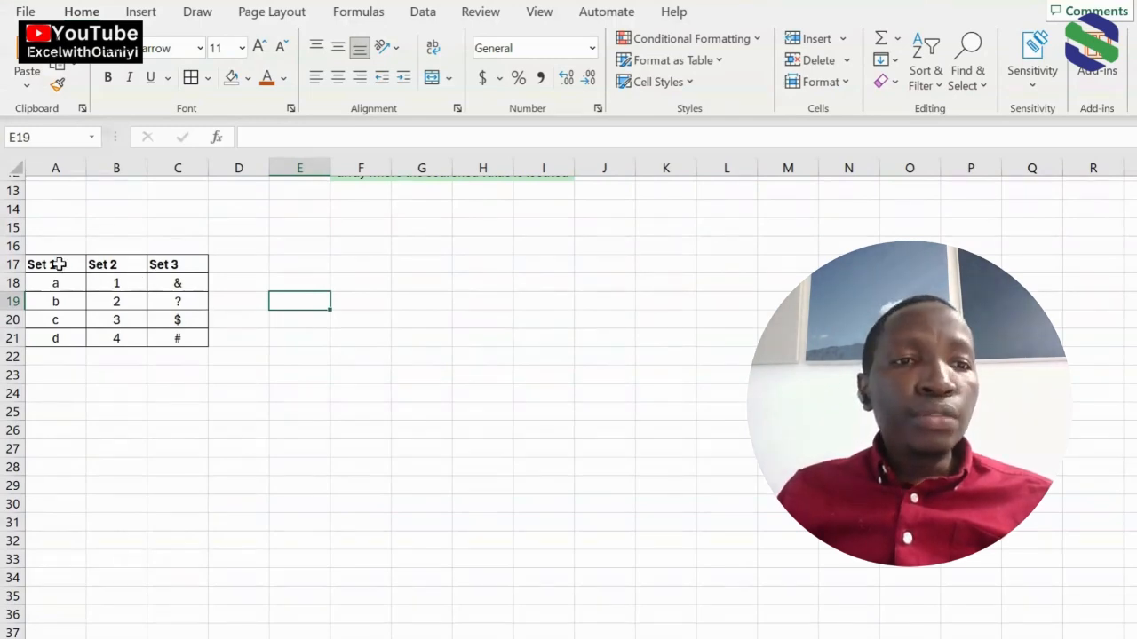
drag(53, 264, 173, 262)
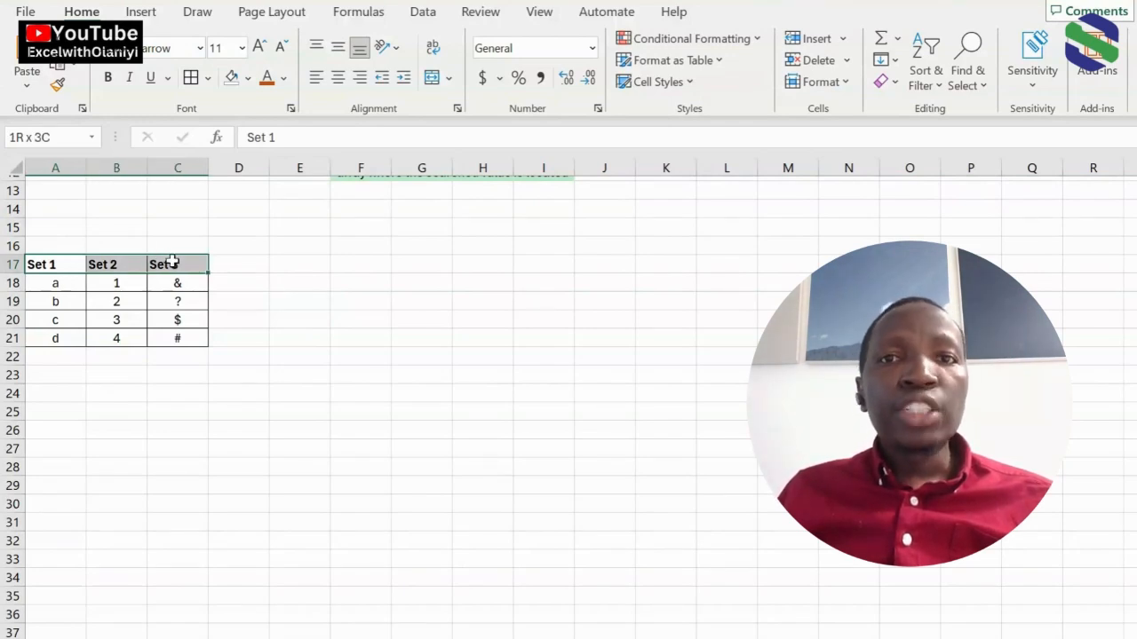
click(16, 283)
click(11, 301)
click(11, 335)
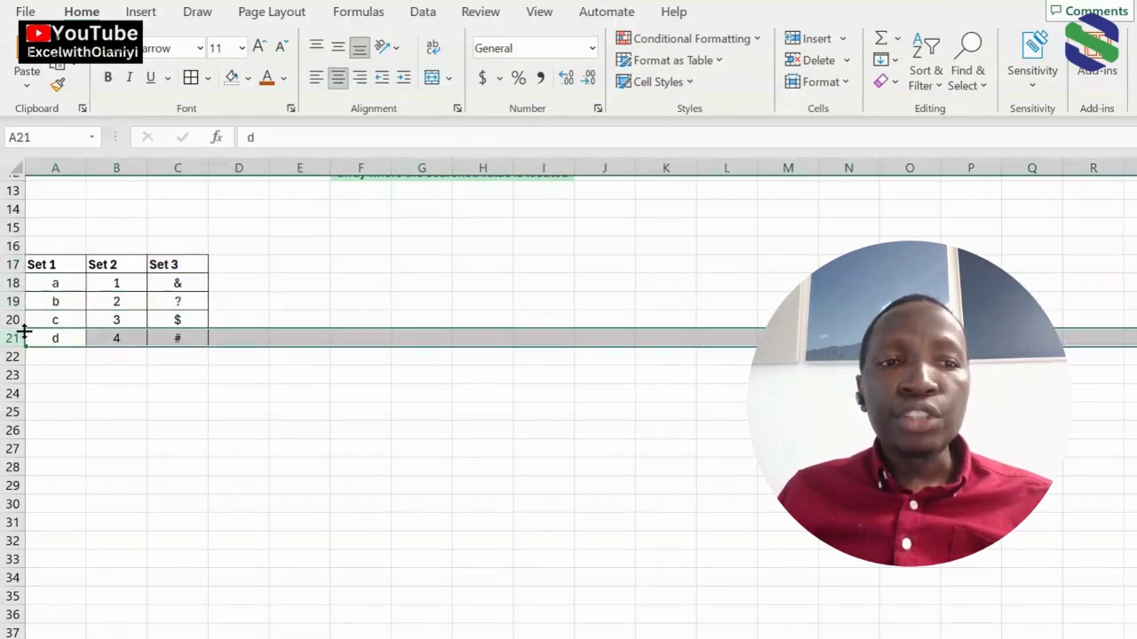
click(190, 264)
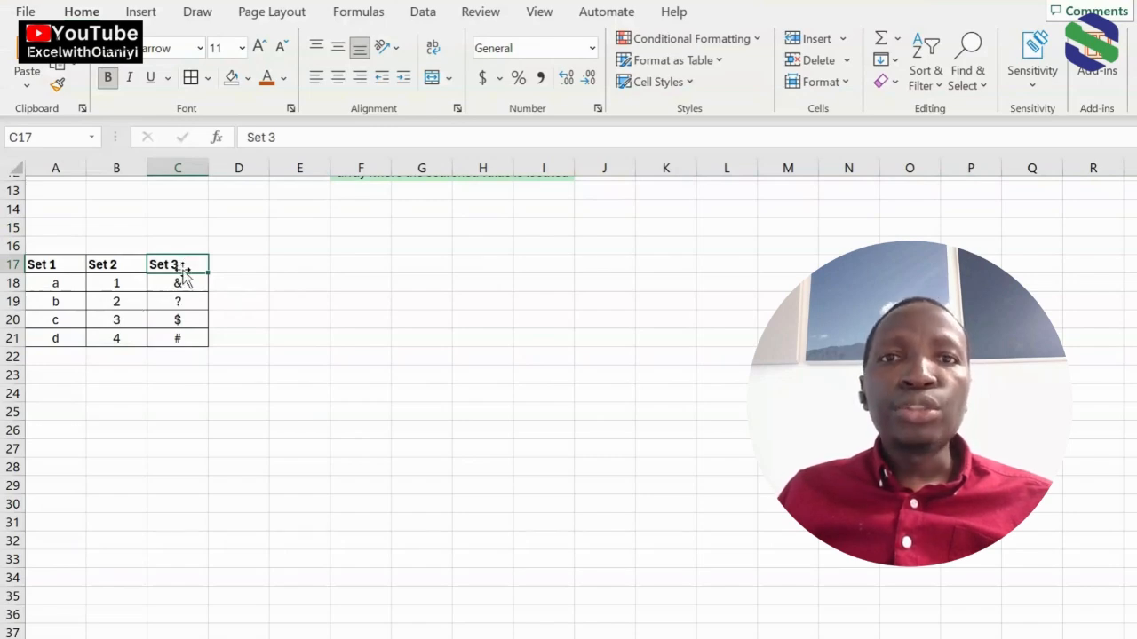
Enter =HLOOKUP(C17,A17:C21,4,0) in cell C23 to return the Set 3 value from the table's fourth row
click(177, 373)
text(=)
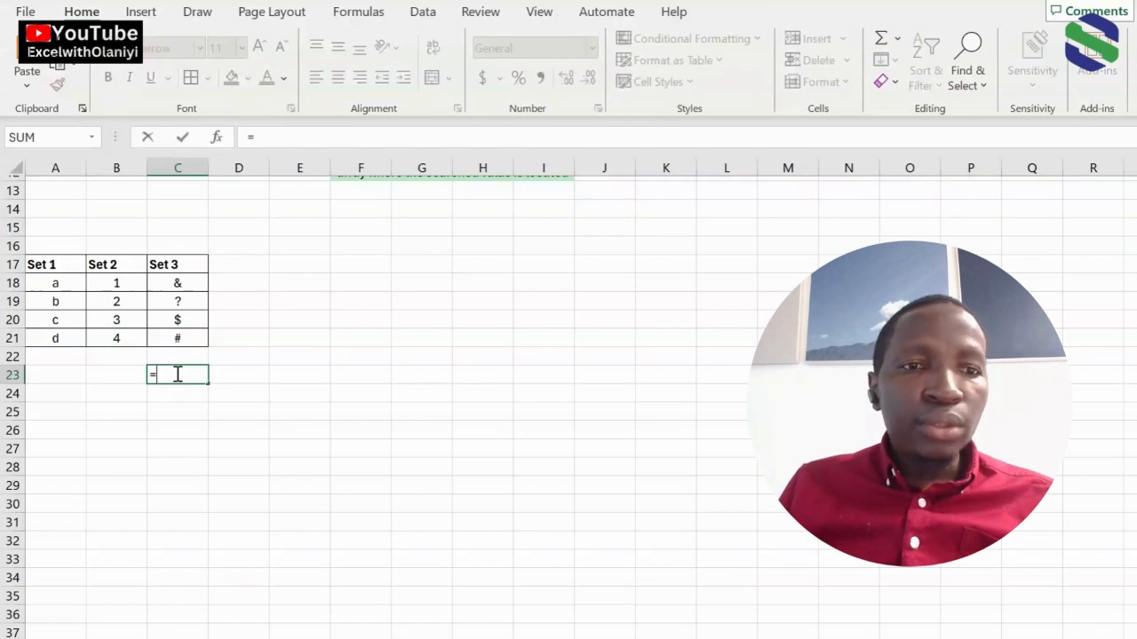
text(hlookup)
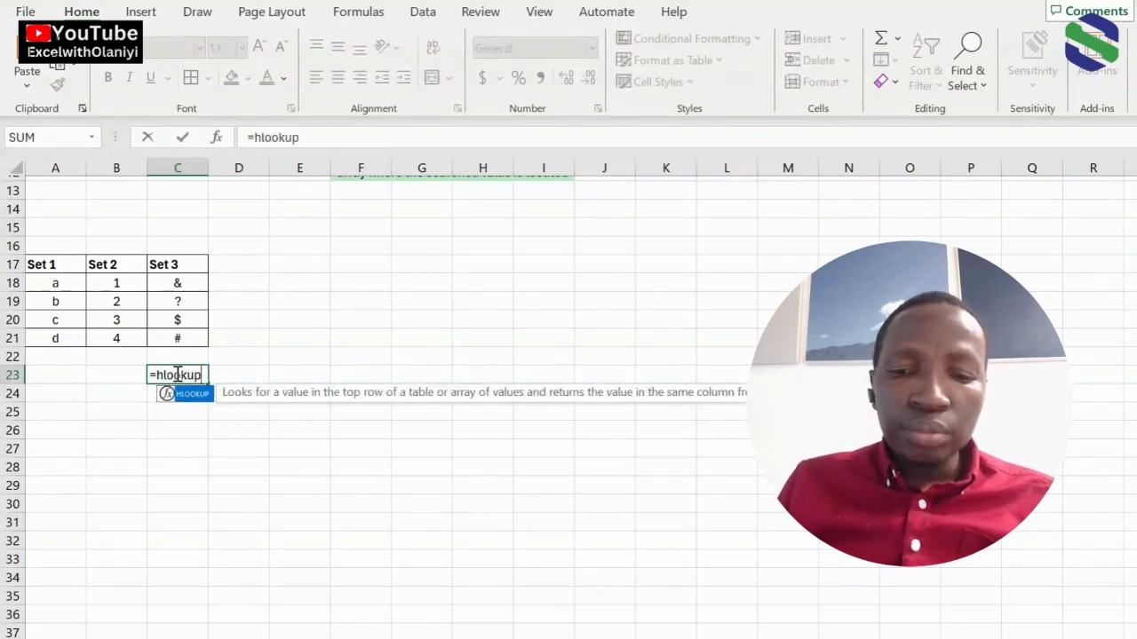
text(()
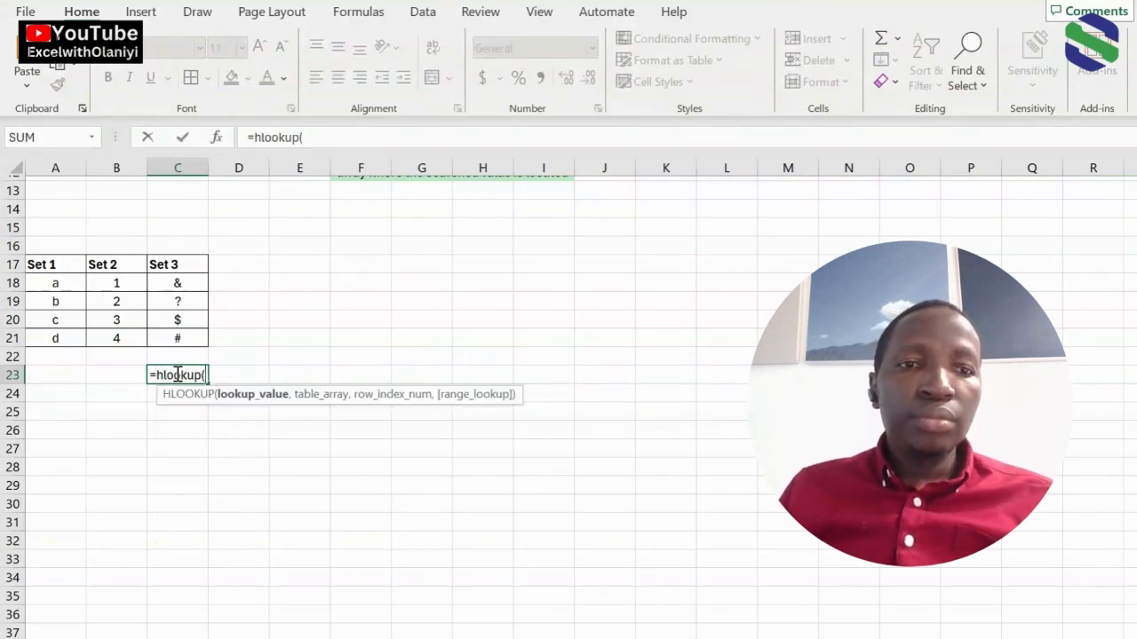
click(179, 265)
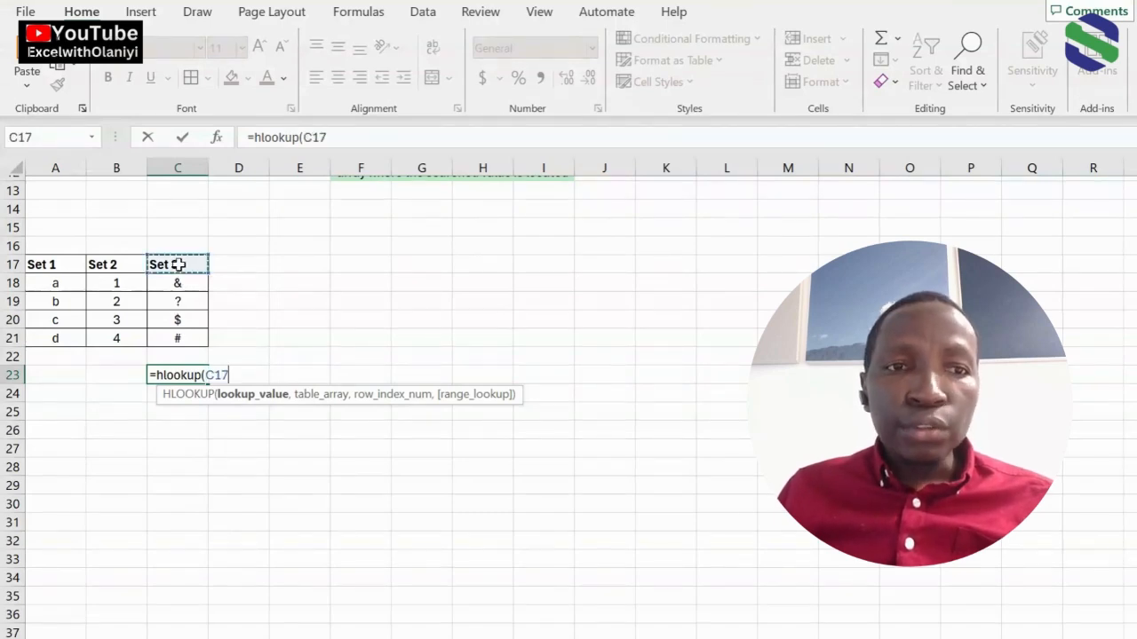
text(,)
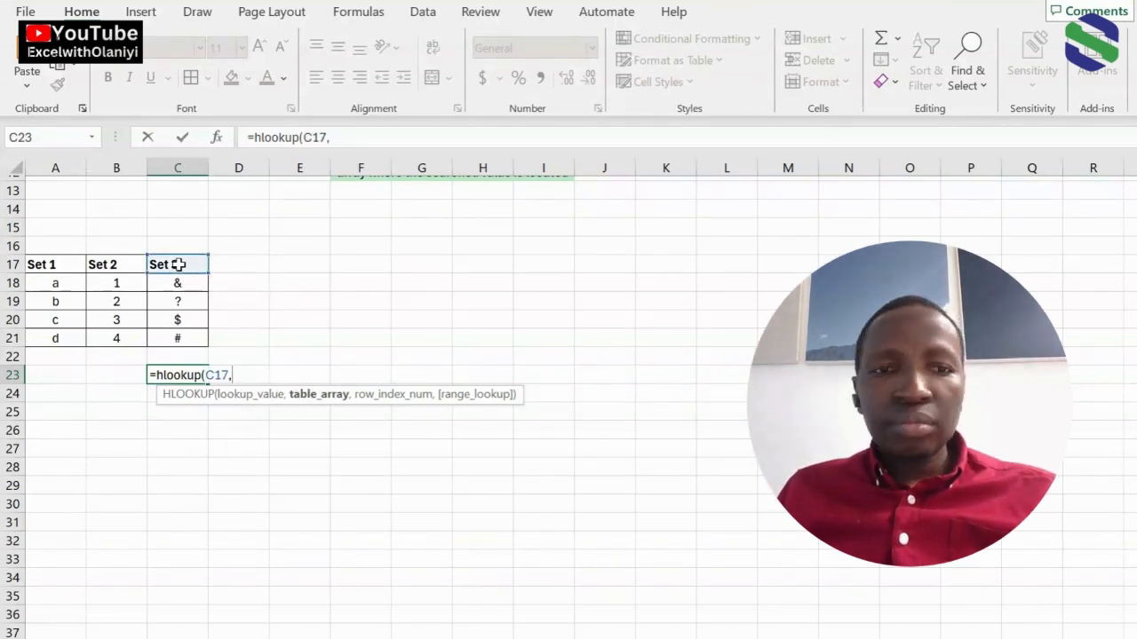
drag(46, 263, 174, 333)
text(,4)
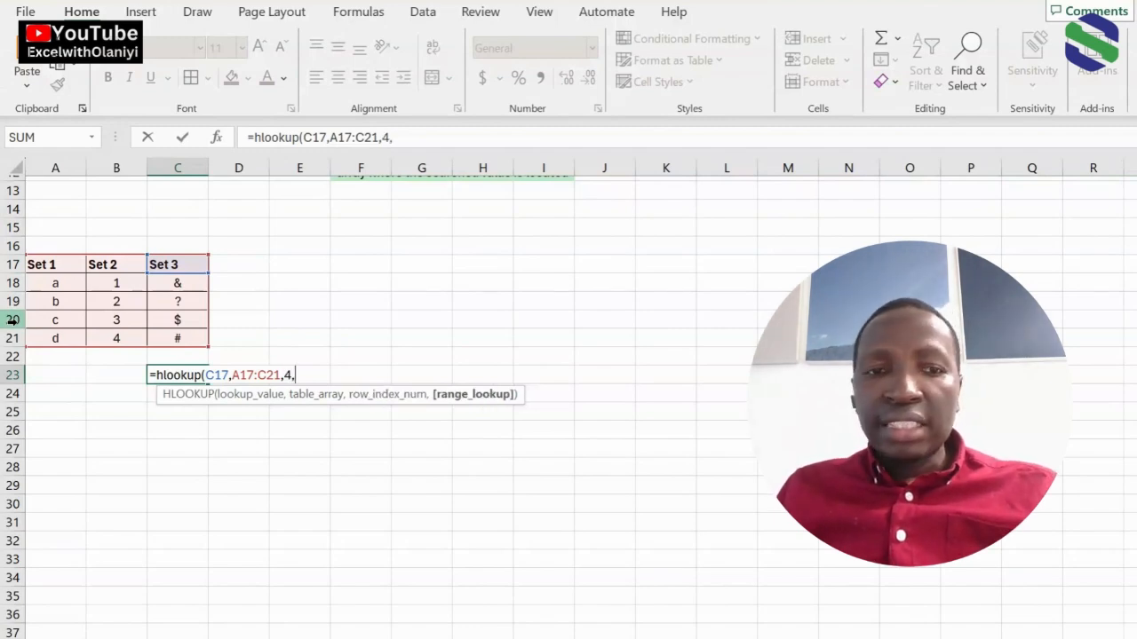
text(,0)
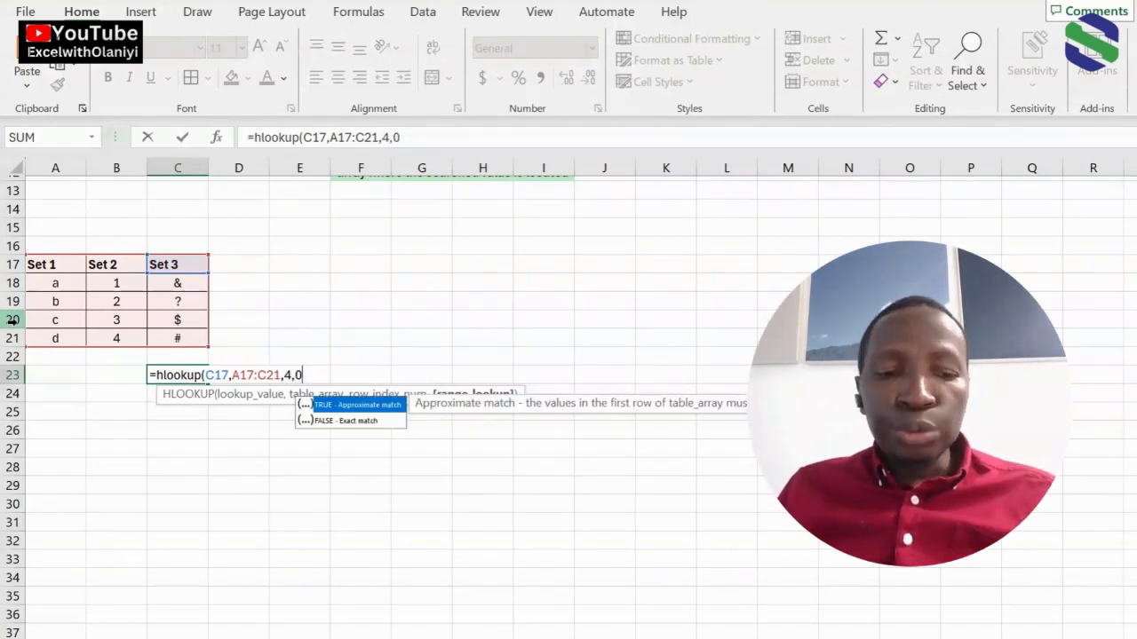
text())
key(Return)
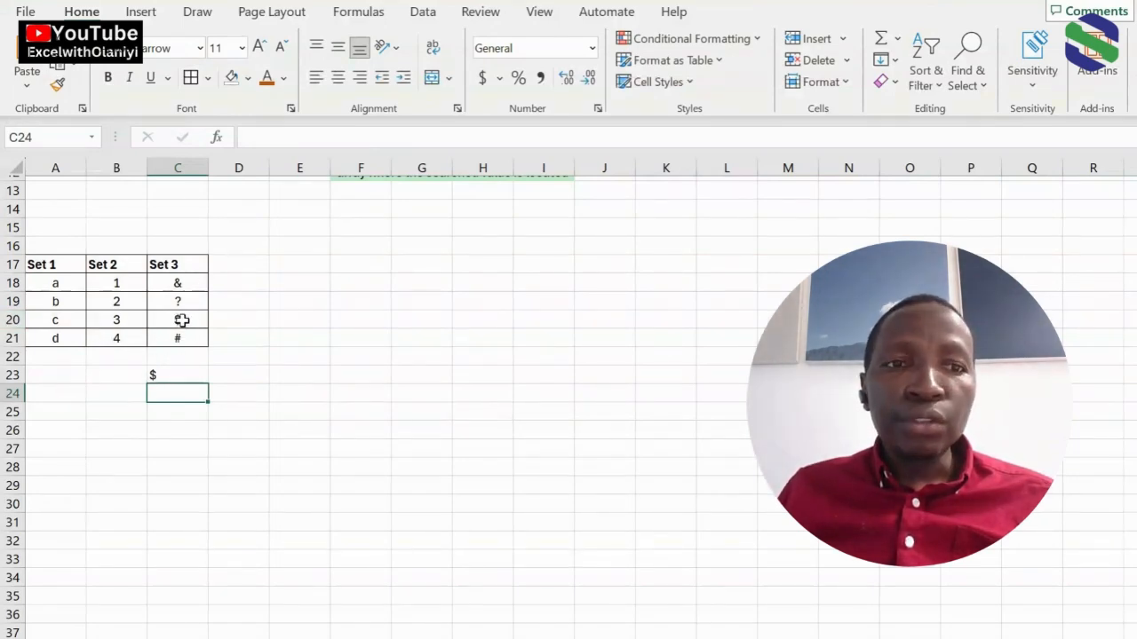
click(178, 373)
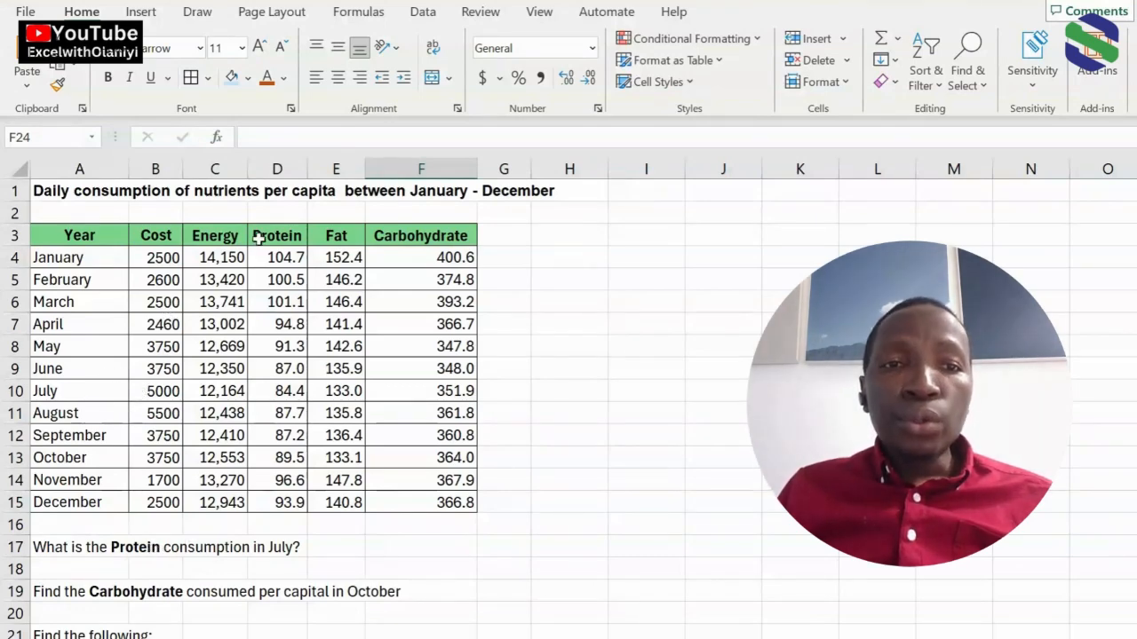
Enter the label Protein in cell A18, below the question about July's protein consumption
click(145, 571)
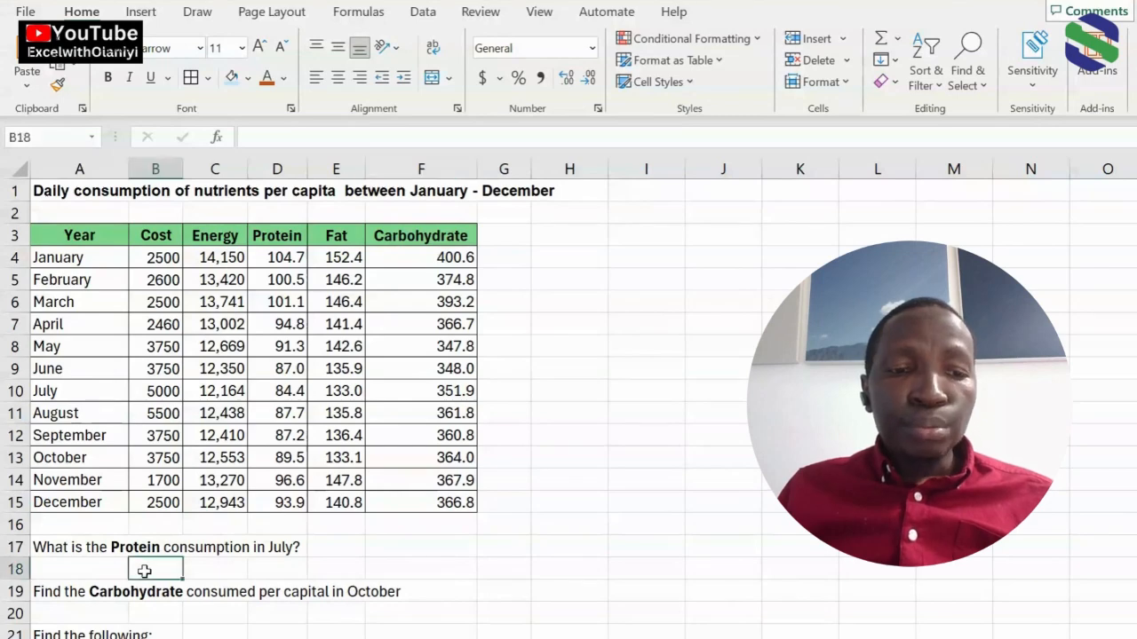
click(102, 569)
text(P)
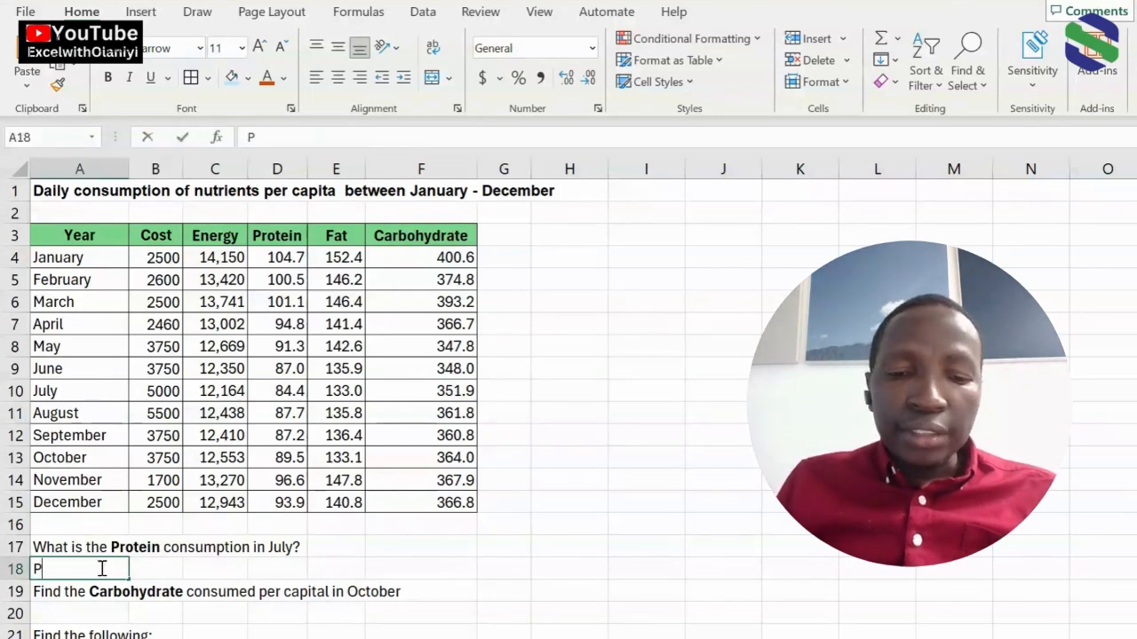
text(rotein)
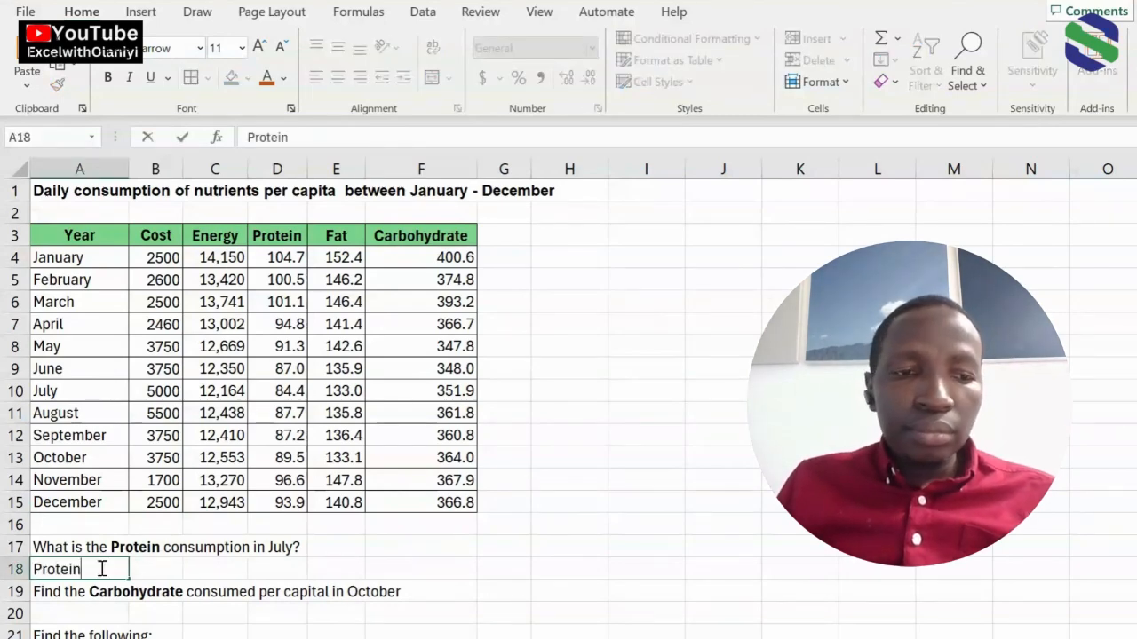
Enter =HLOOKUP(A18,A3:F15,8,0) in cell B18 to look up July's protein consumption
click(168, 570)
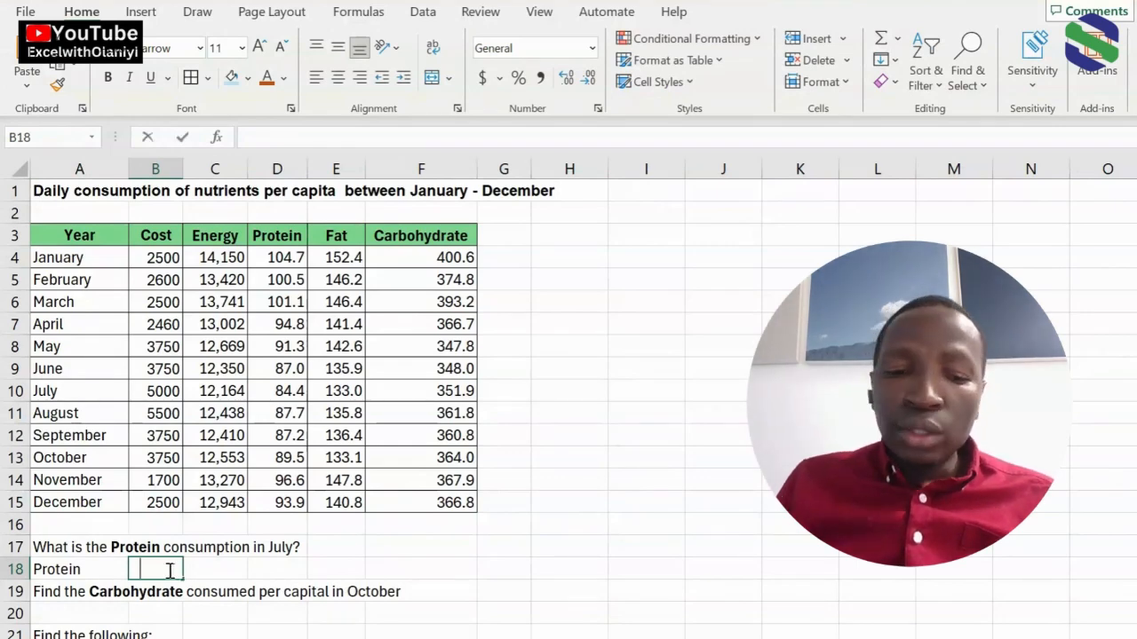
text(=hlookup()
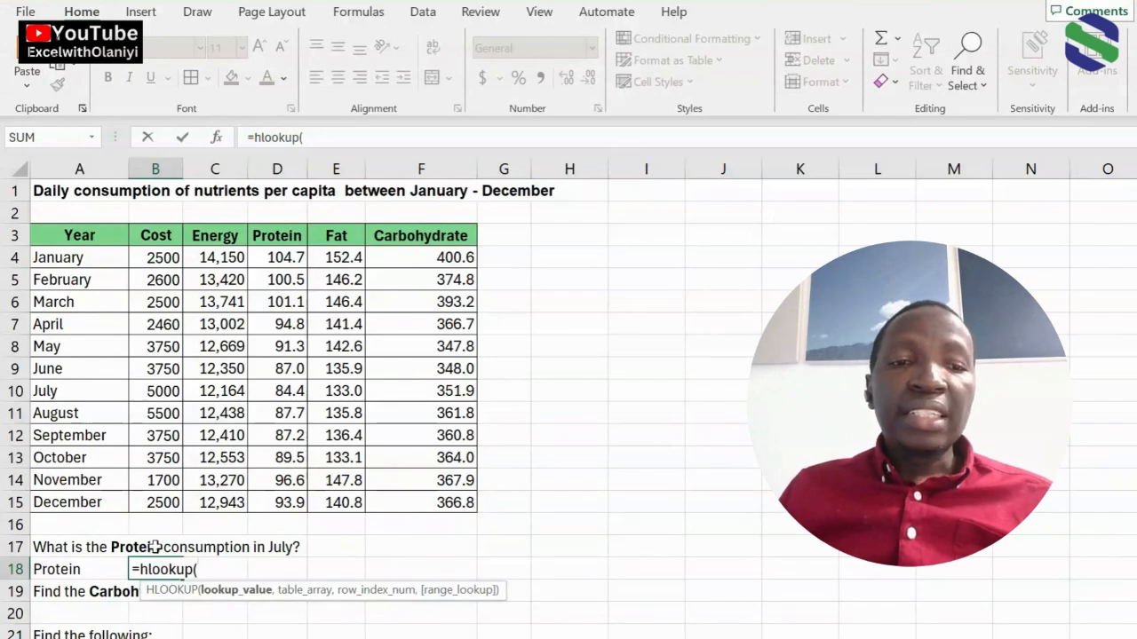
click(71, 570)
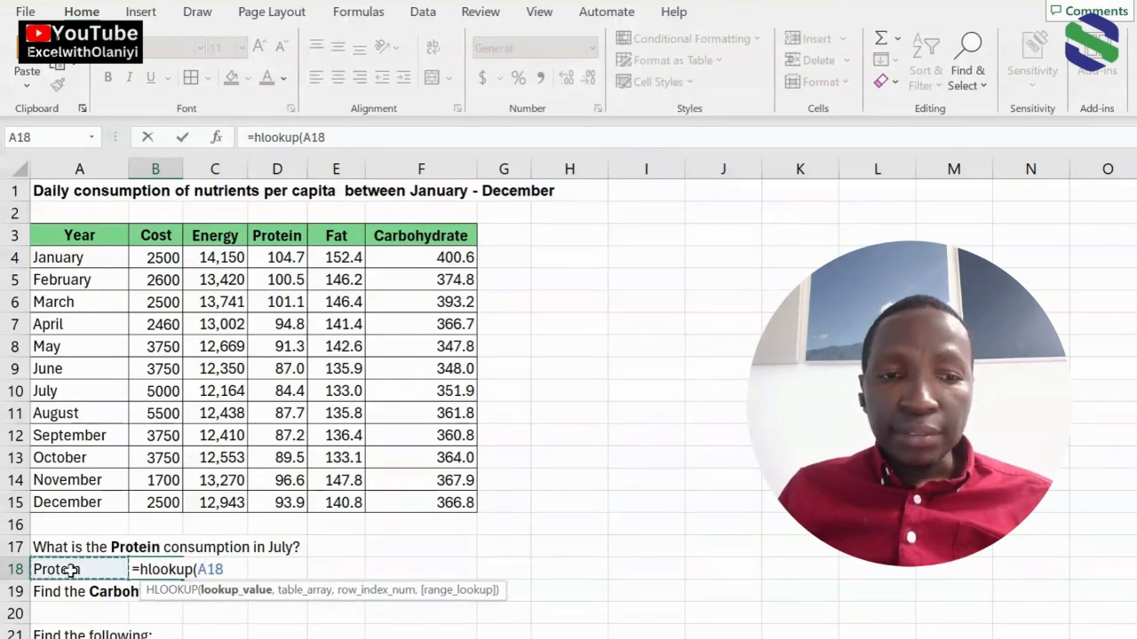
text(,)
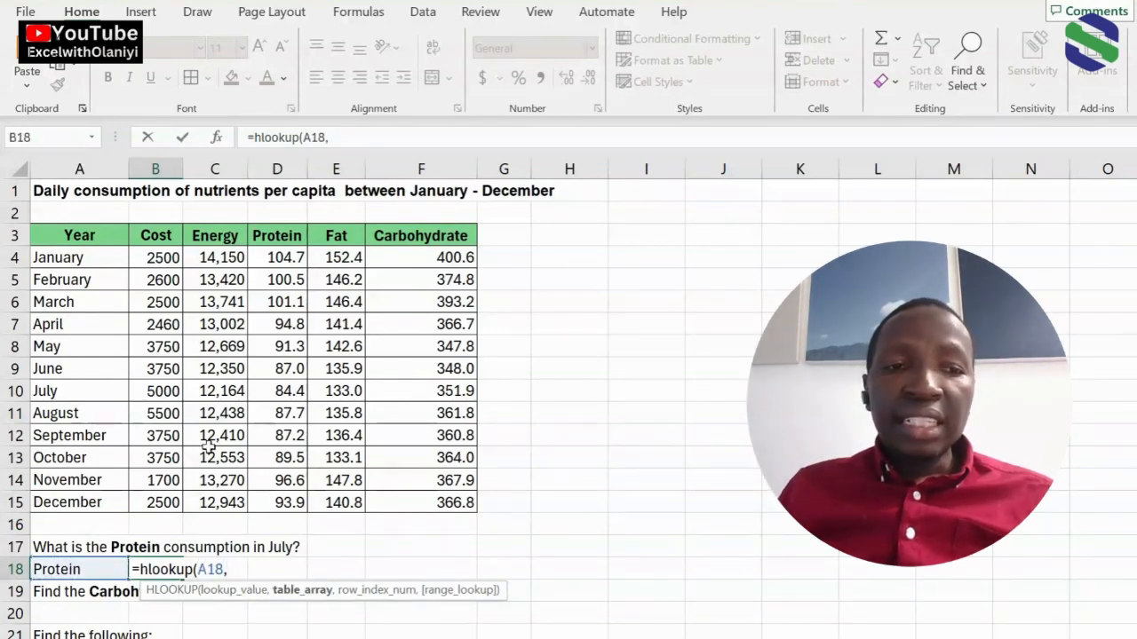
drag(76, 236, 405, 500)
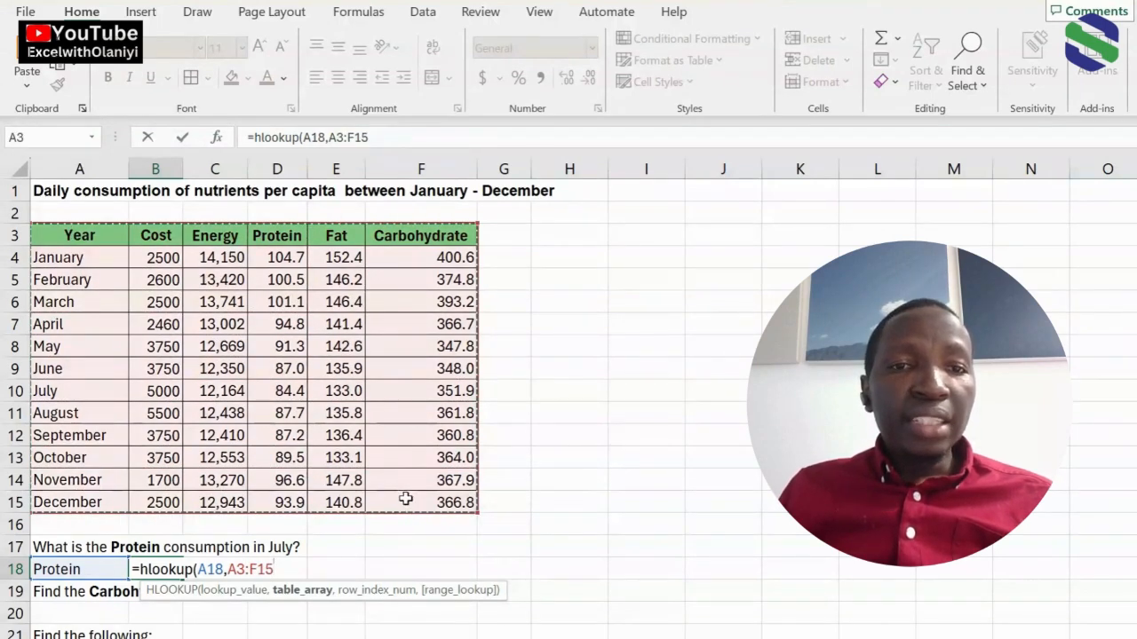
text(,)
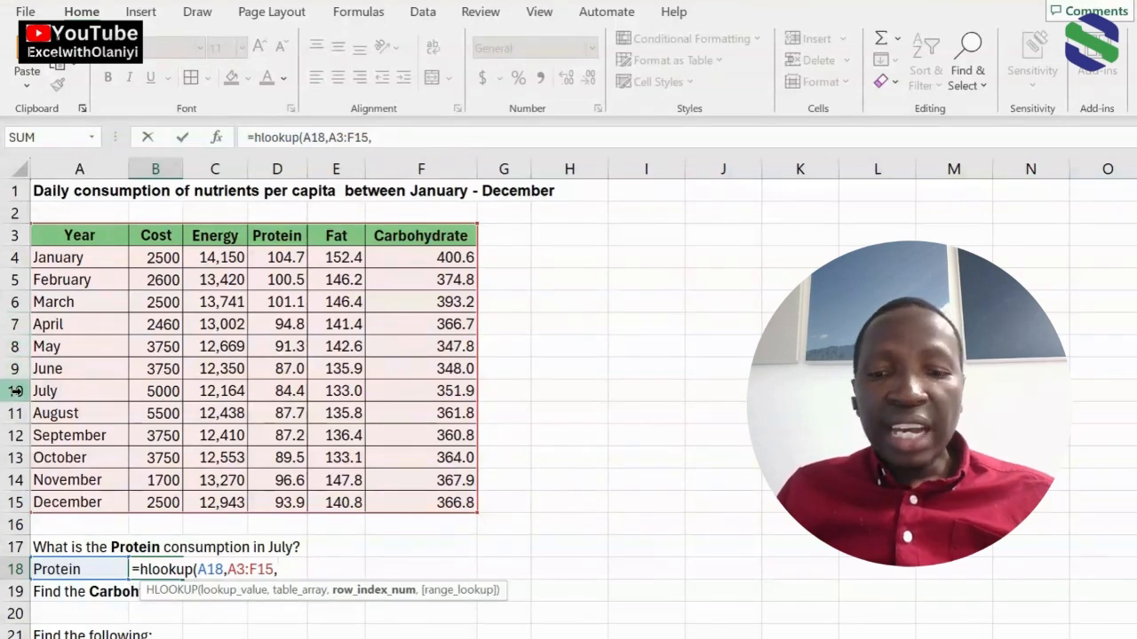
text(8)
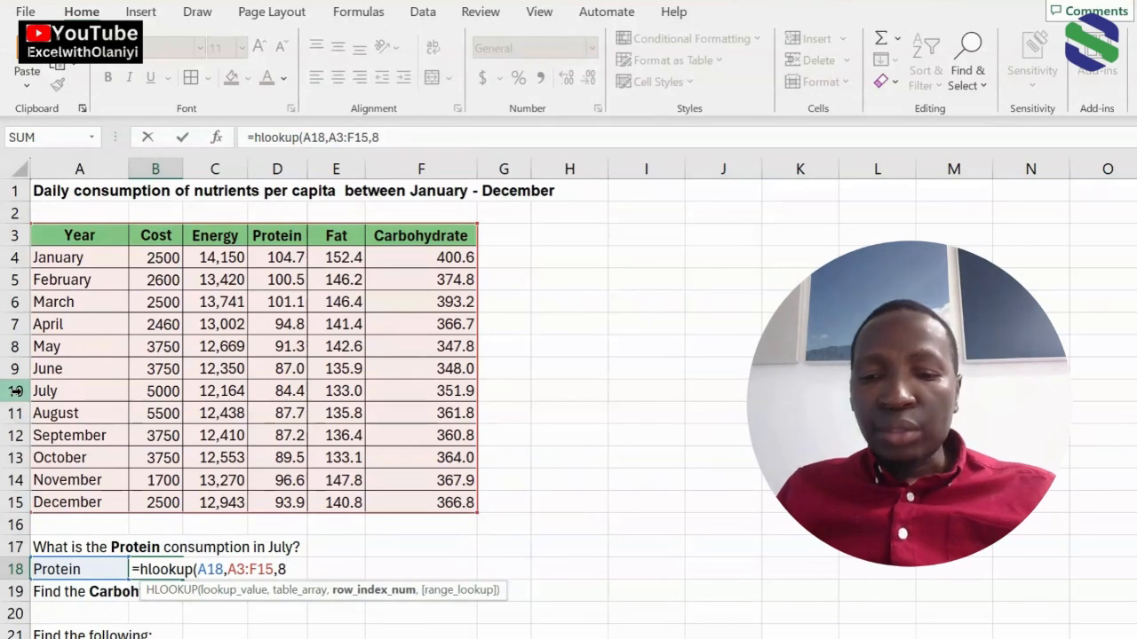
text(,0))
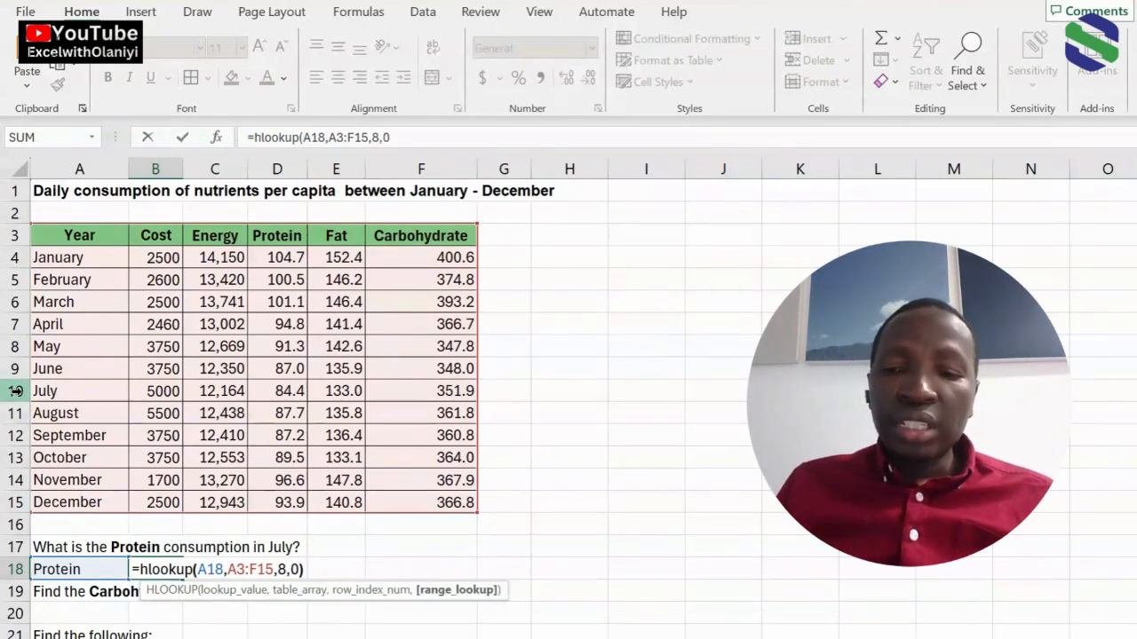
key(Return)
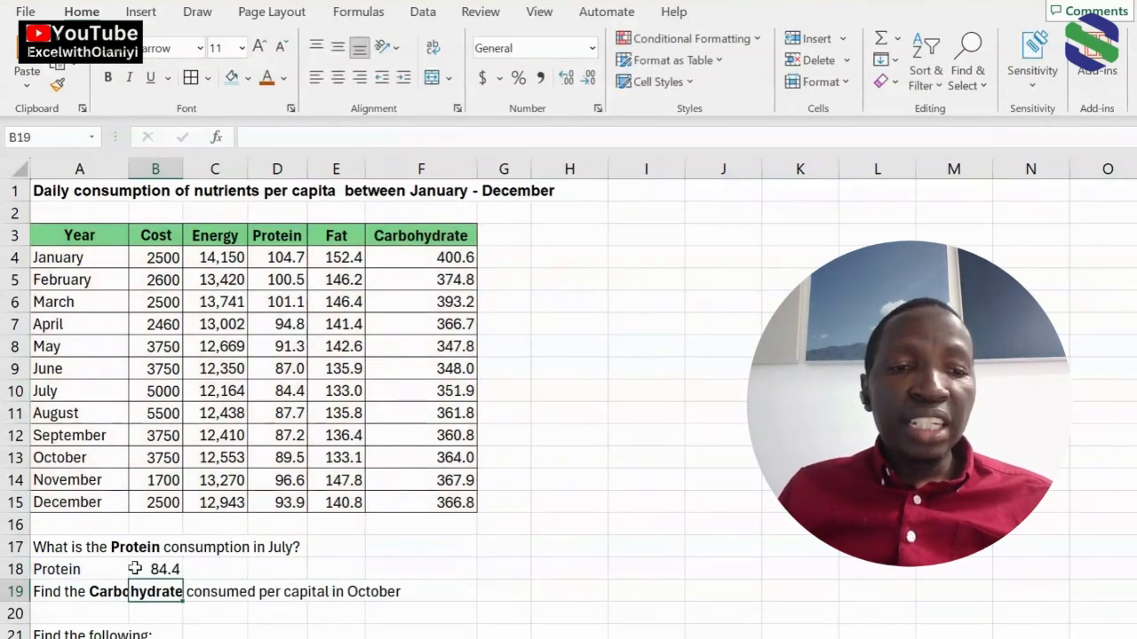
Highlight July's protein value in cell D10 with a light blue fill
click(132, 566)
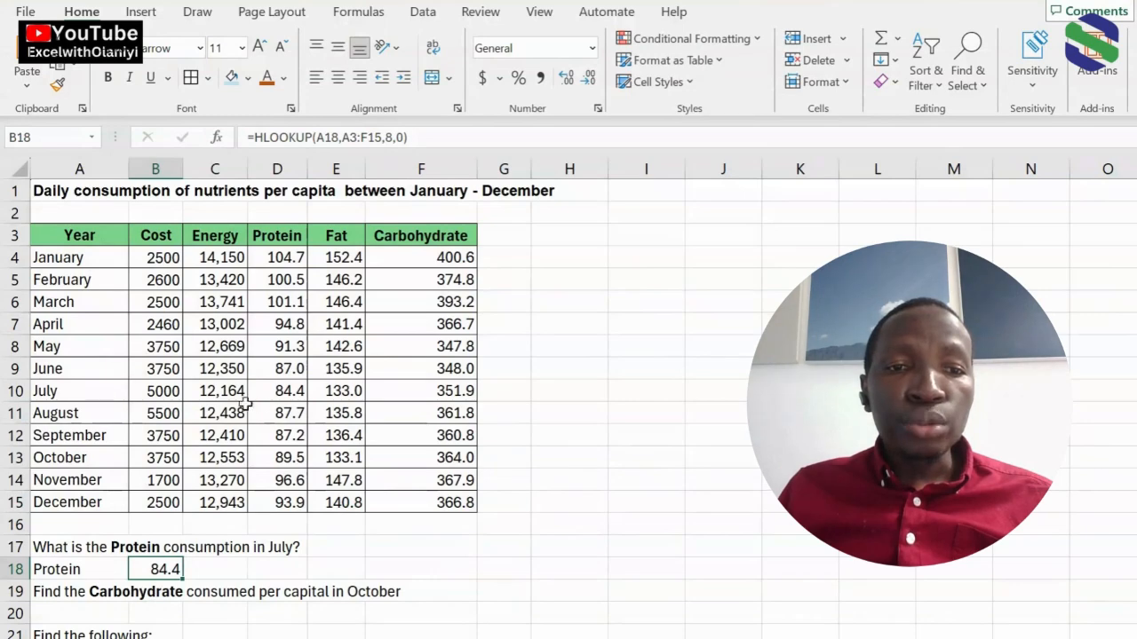
click(277, 394)
click(232, 79)
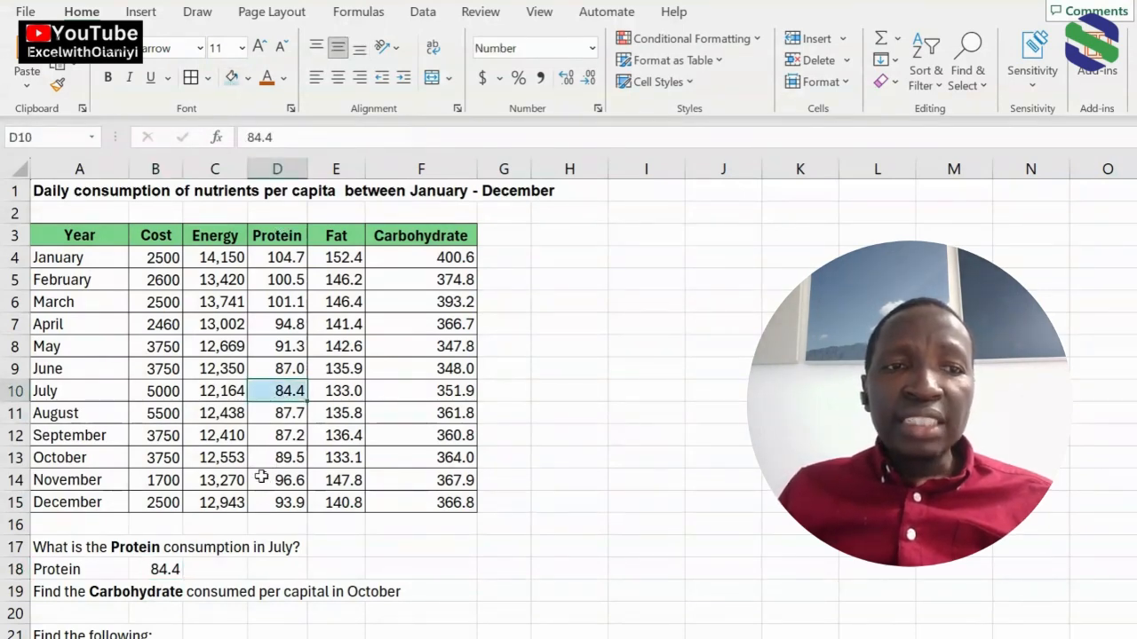
Examine the formula in B18 and compare the sheet's row numbers with the row positions inside the nutrient table
click(164, 568)
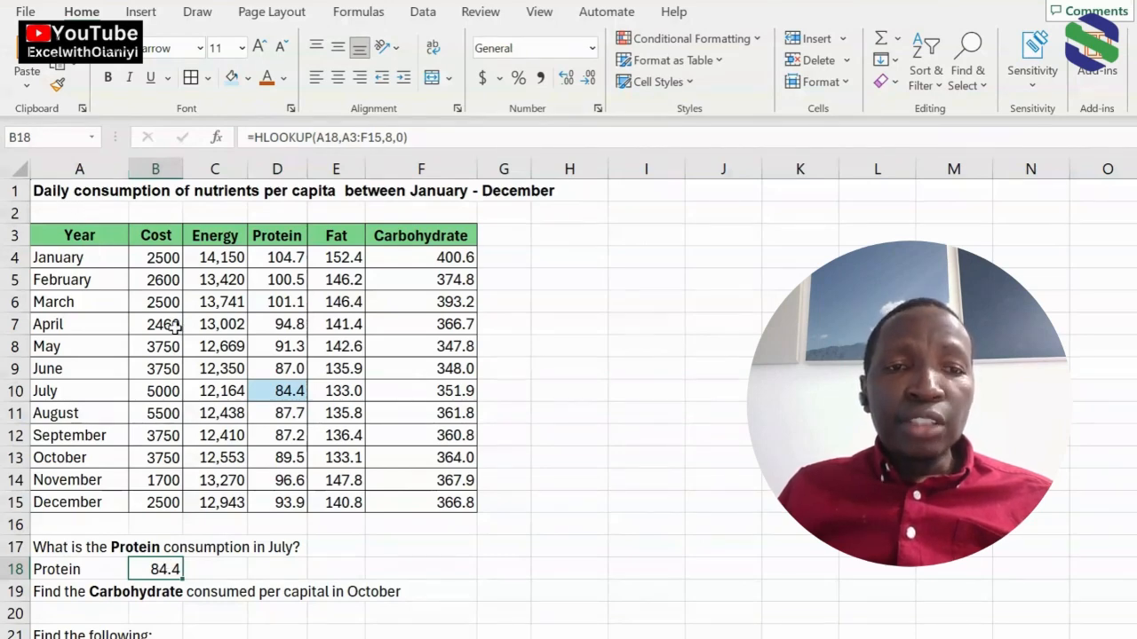
click(15, 190)
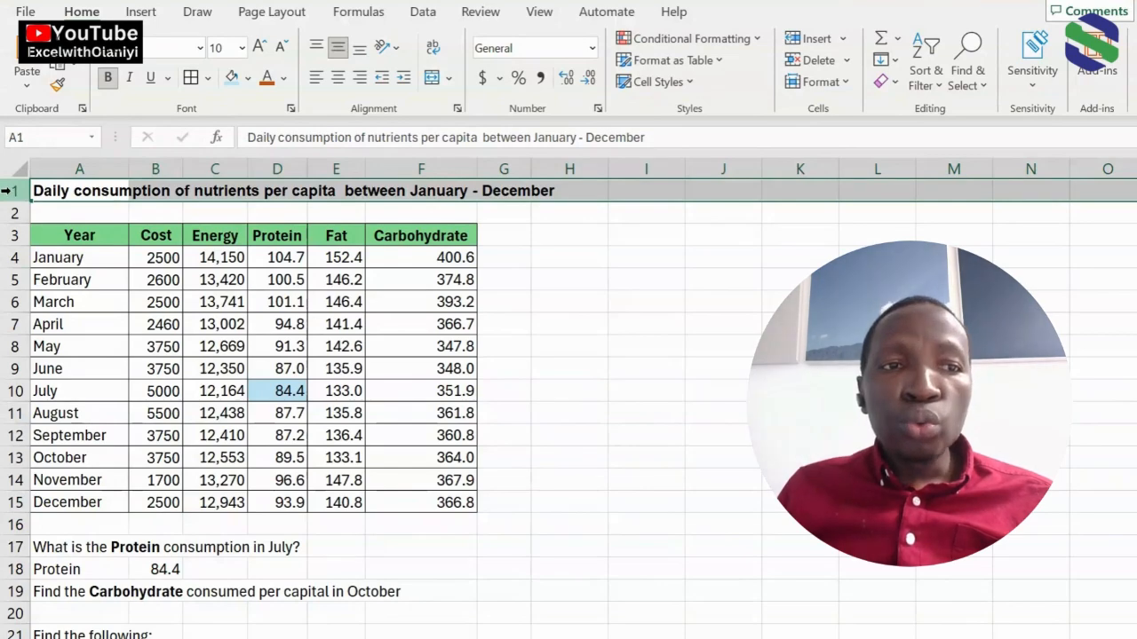
drag(15, 192, 13, 211)
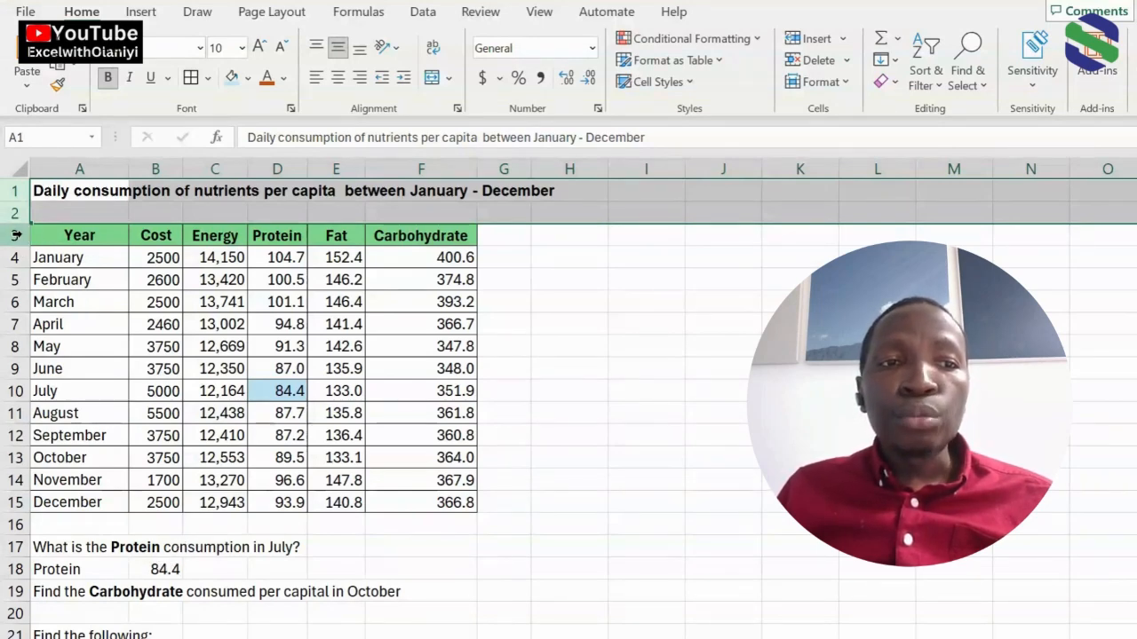
click(167, 569)
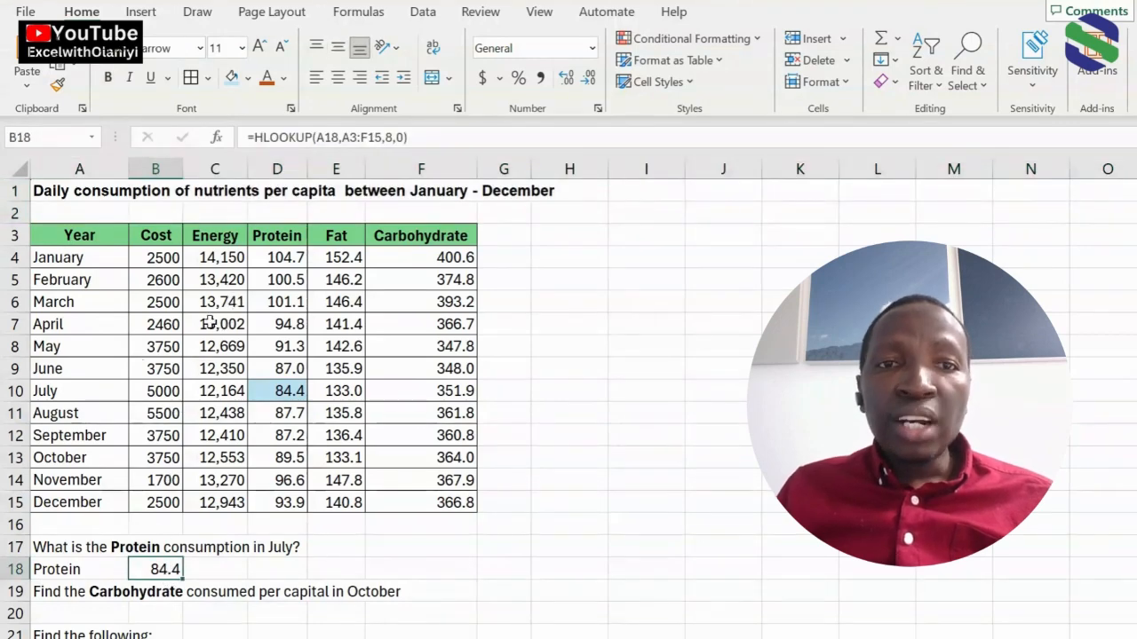
click(12, 235)
click(12, 258)
click(13, 280)
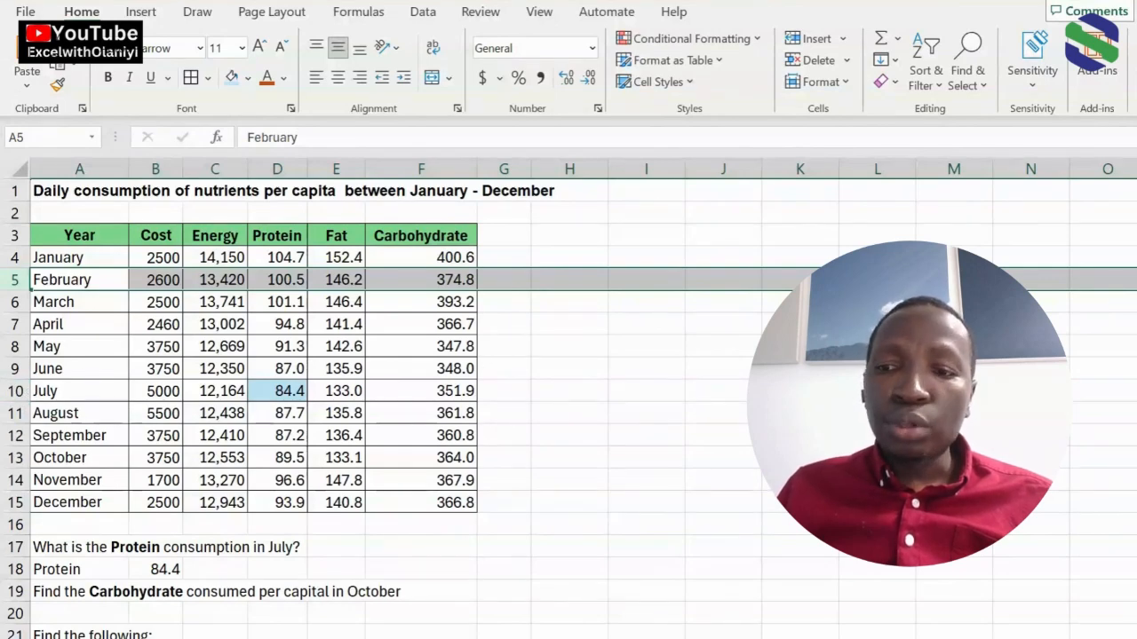
Enter the label Carbohydrate in cell A20, below the question about October's carbohydrate consumption
scroll(355, 355, down, 2)
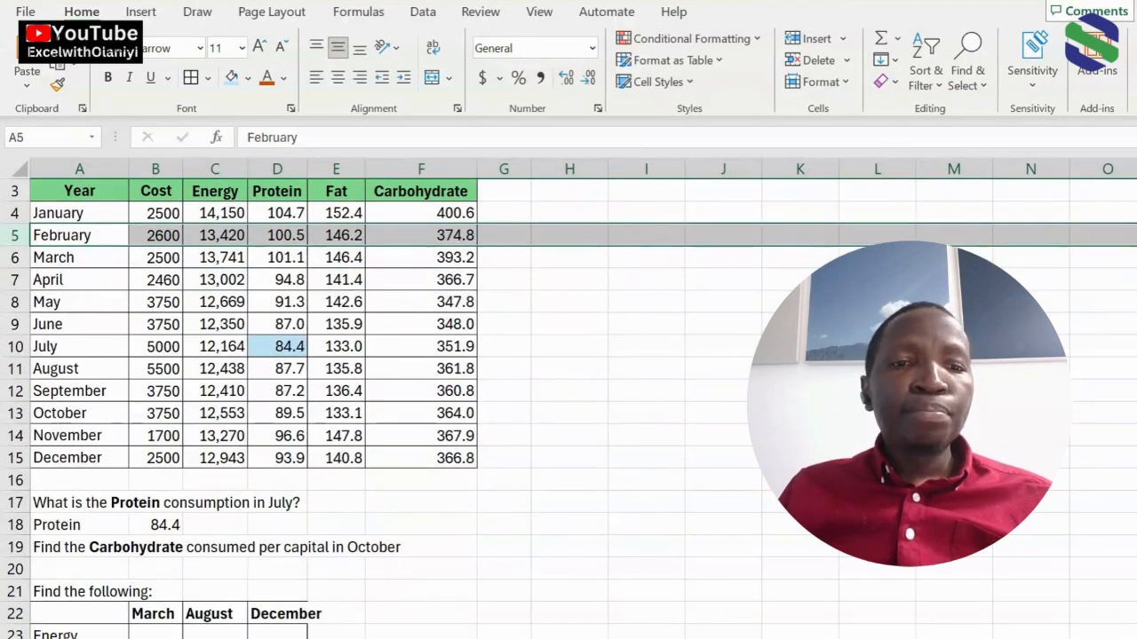
click(145, 568)
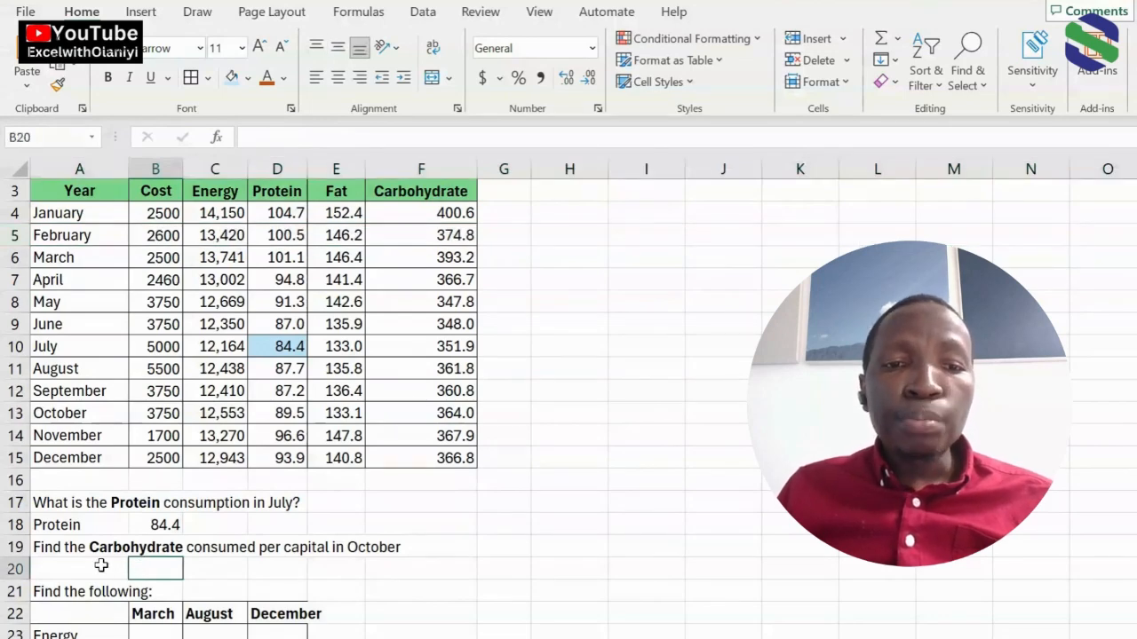
click(100, 566)
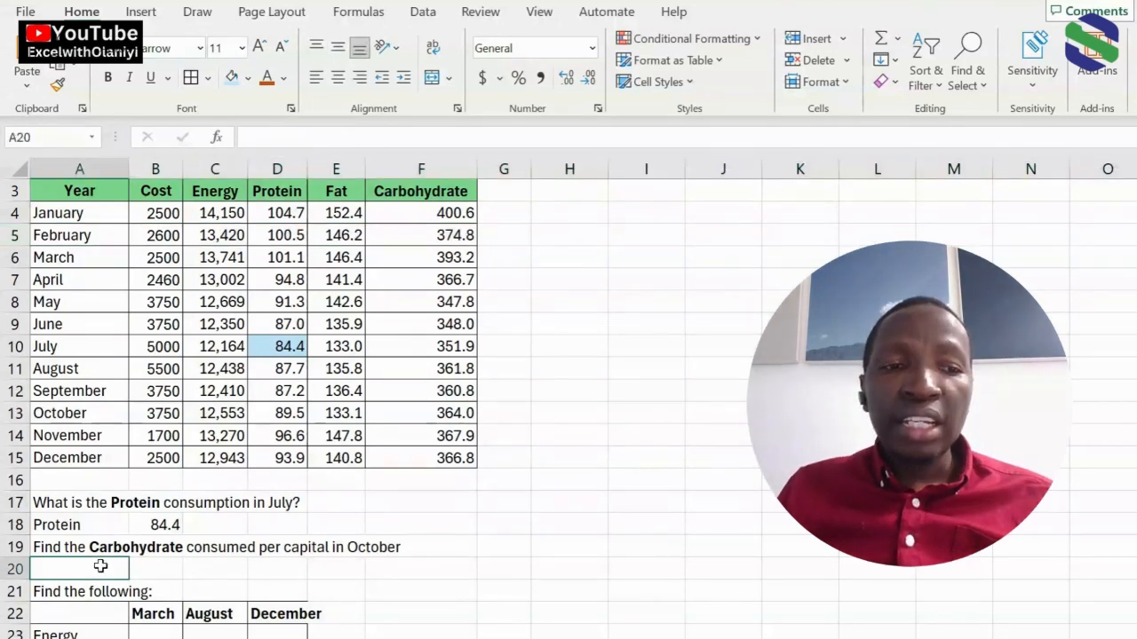
text(Carb)
text(ohu)
text(ydarte)
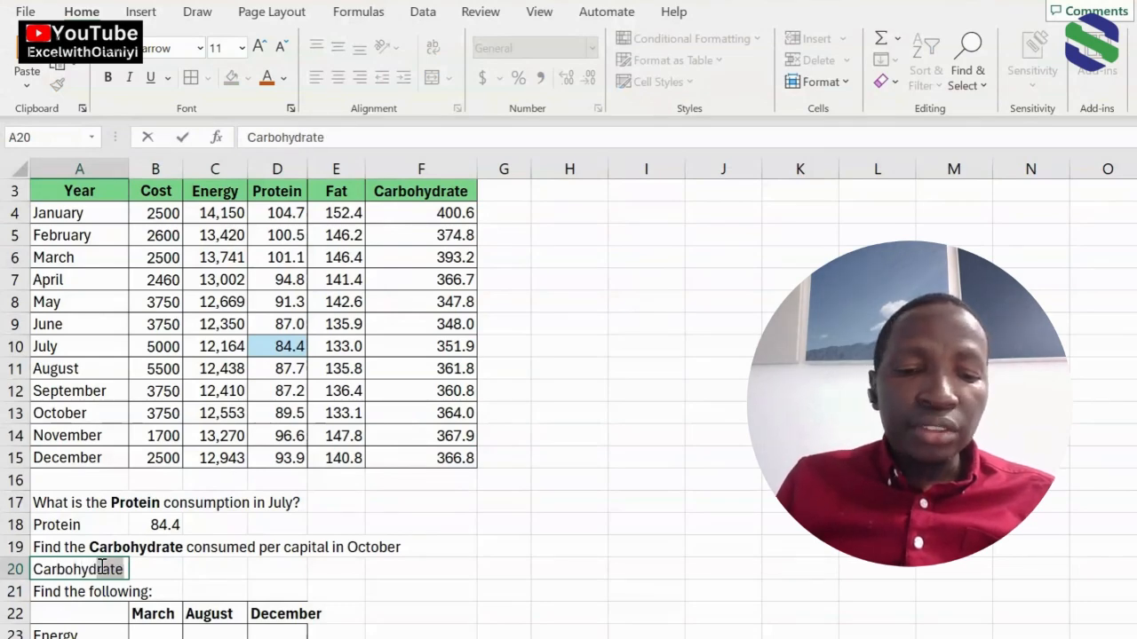
key(BackSpace)
key(BackSpace)
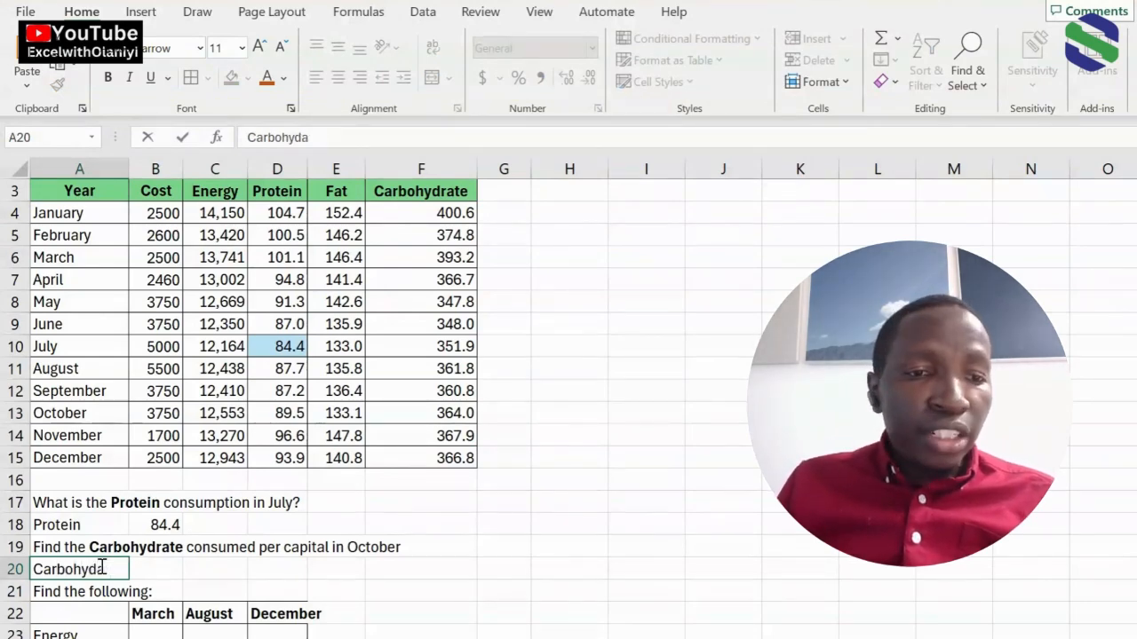
text(rate)
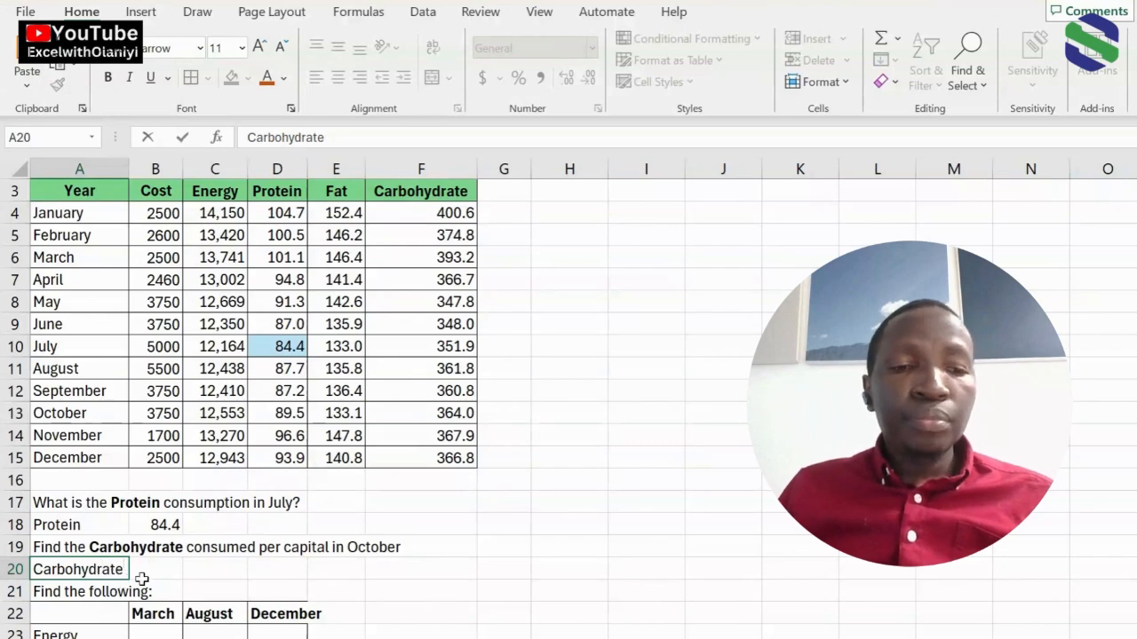
Enter =HLOOKUP(A20,A3:F15,11,0) in cell B20 to look up October's carbohydrate consumption
click(175, 565)
text(=h)
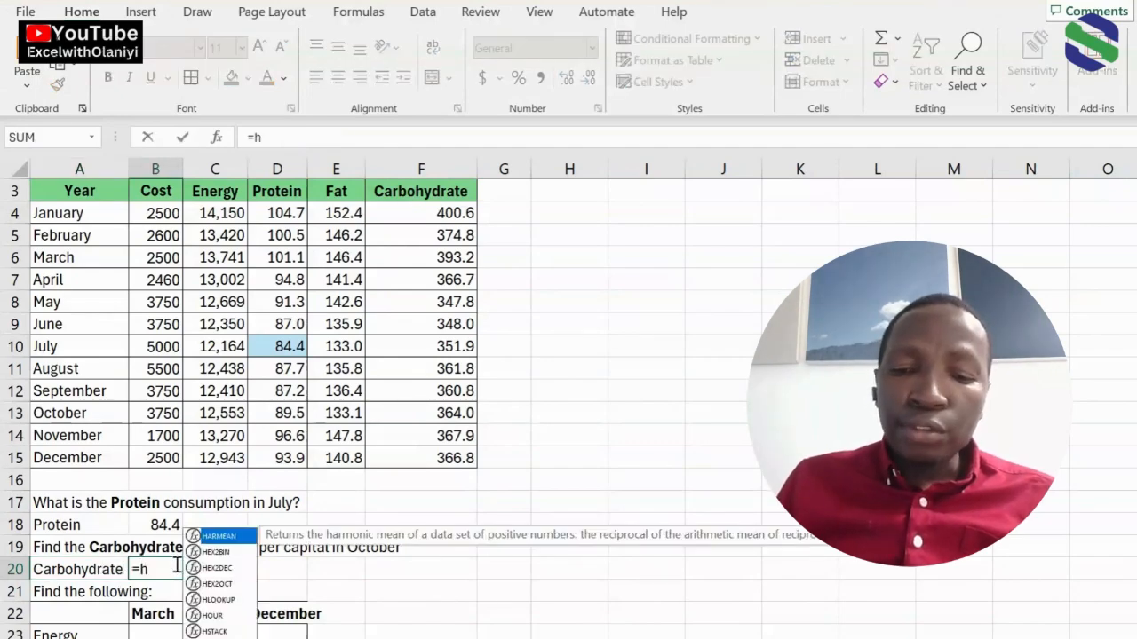
text(lookup()
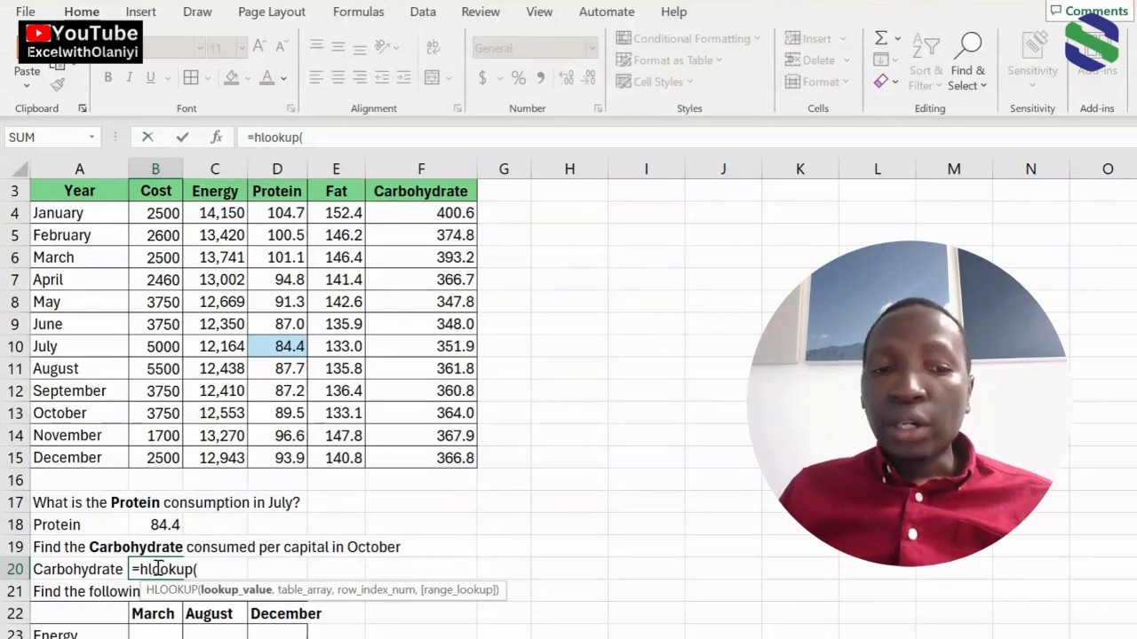
click(92, 570)
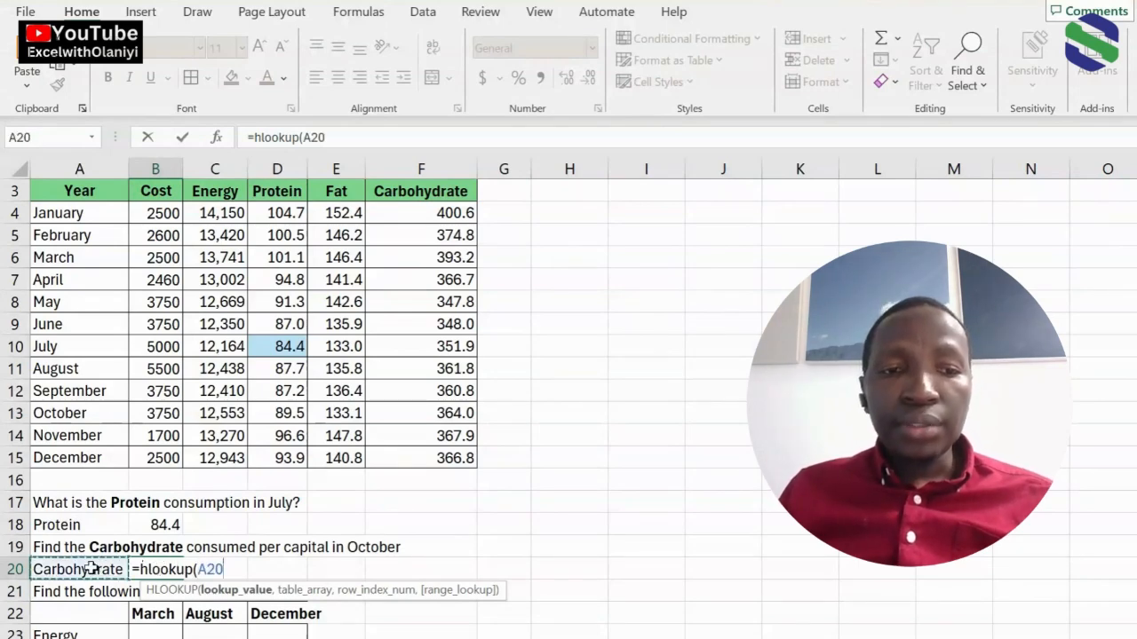
text(,)
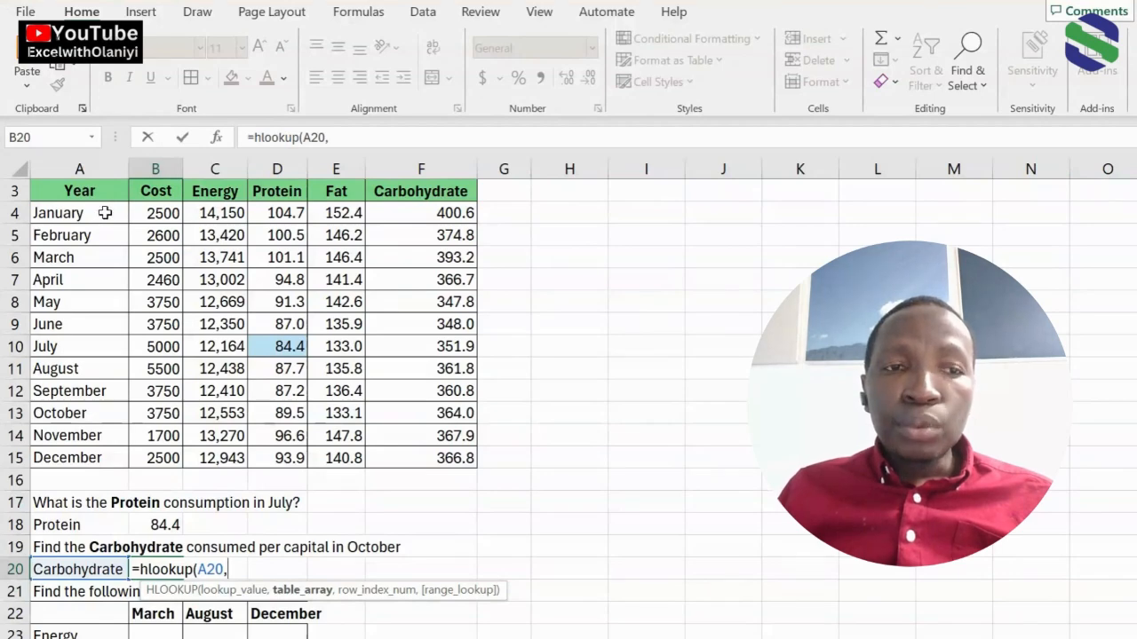
drag(79, 190, 393, 459)
text(,11)
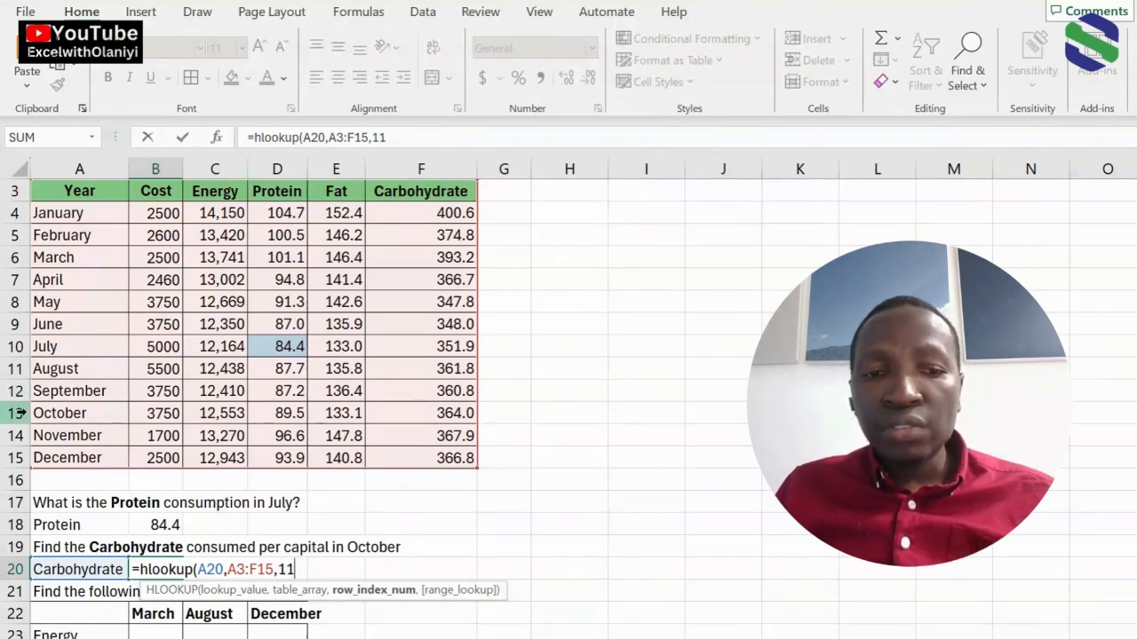
text(,)
text(0))
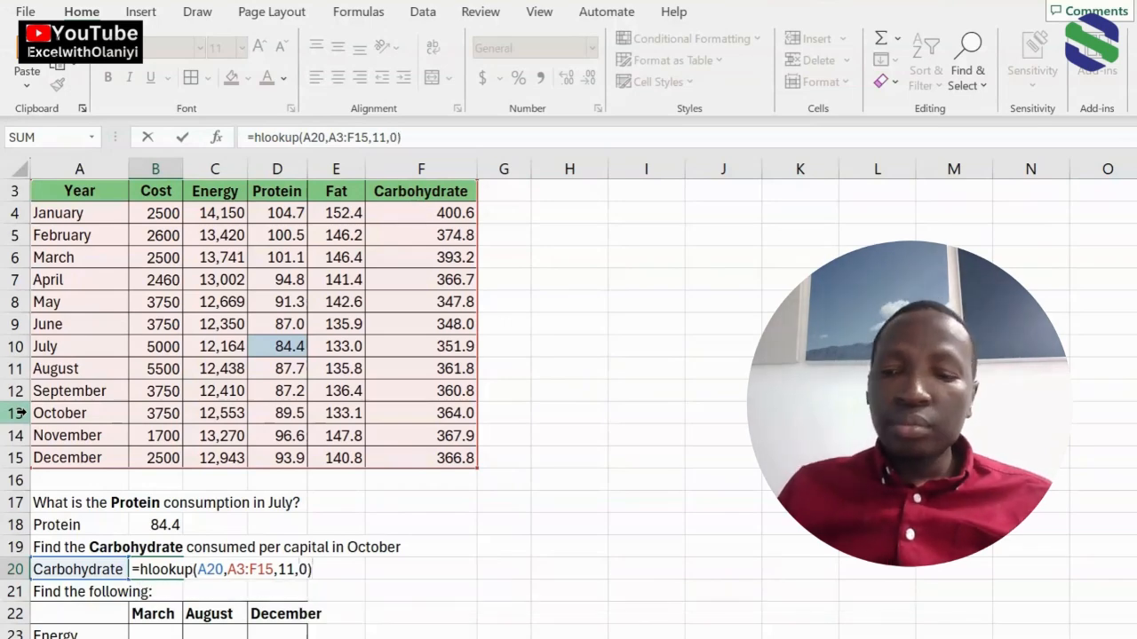
key(Return)
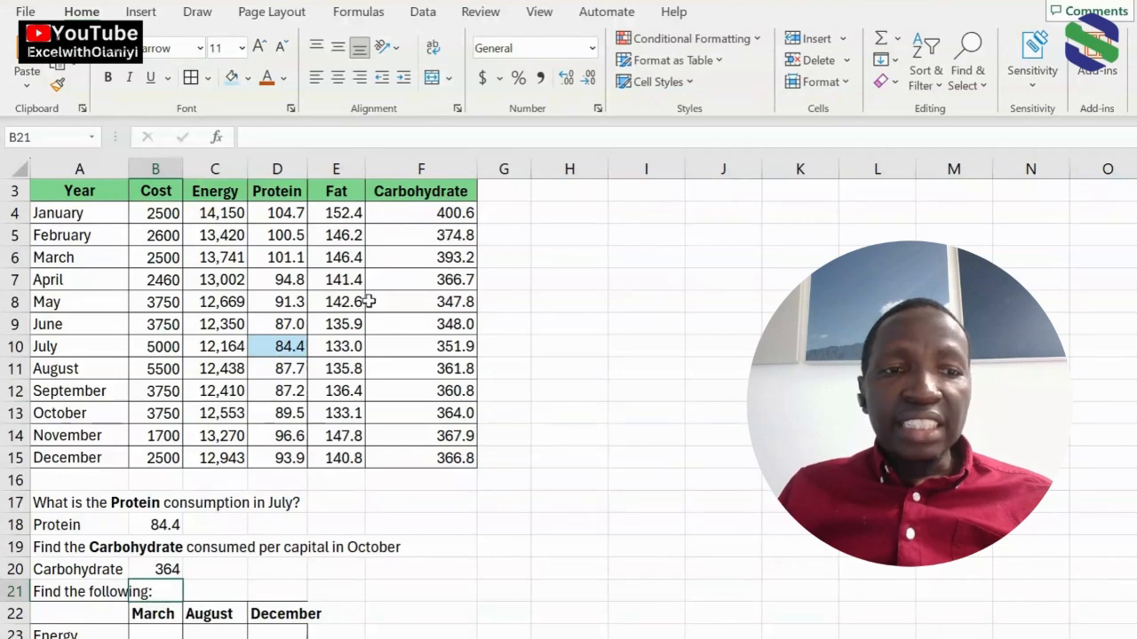
Highlight October's carbohydrate value in cell F13 with a light blue fill
click(426, 412)
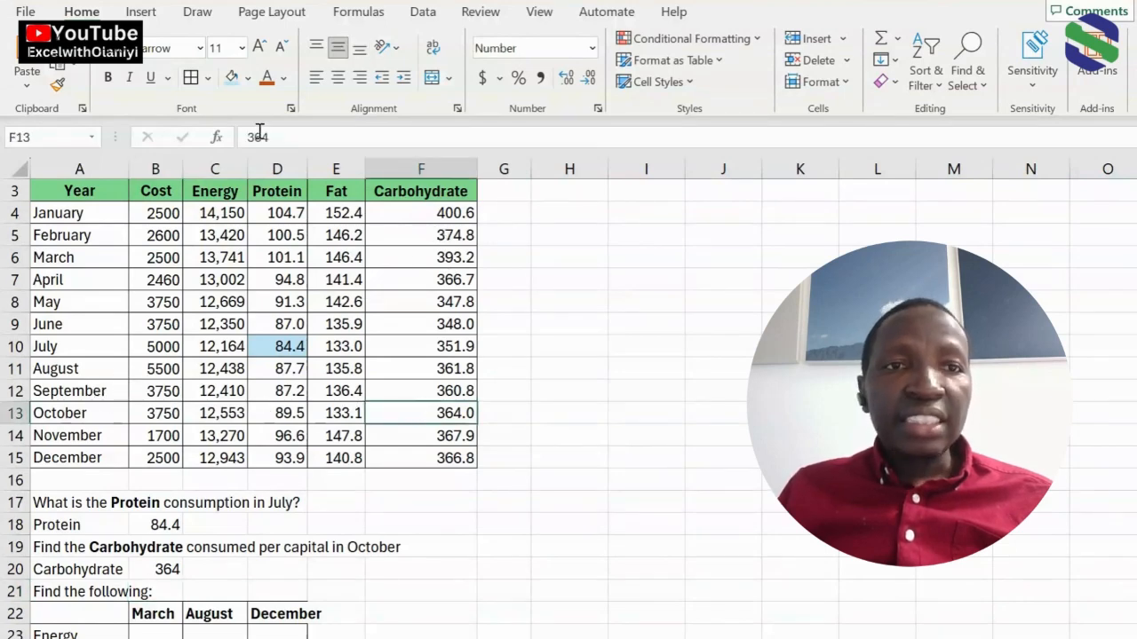
click(231, 77)
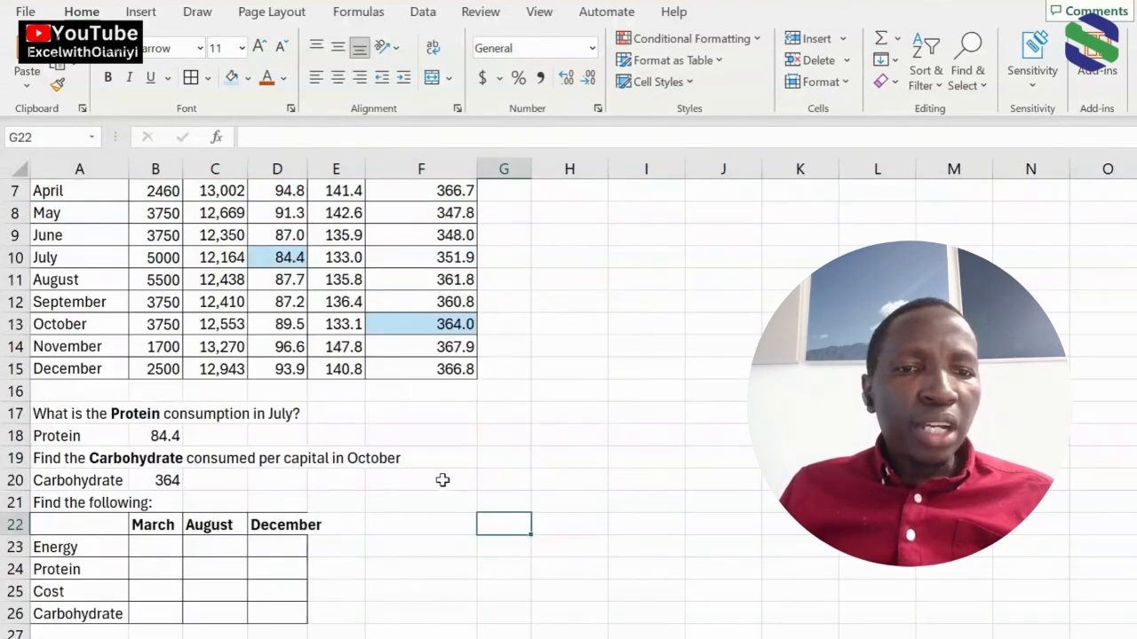
Enter =HLOOKUP(A23,A3:F15,4,0) in cell B23 to look up March's energy consumption
scroll(298, 494, down, 1)
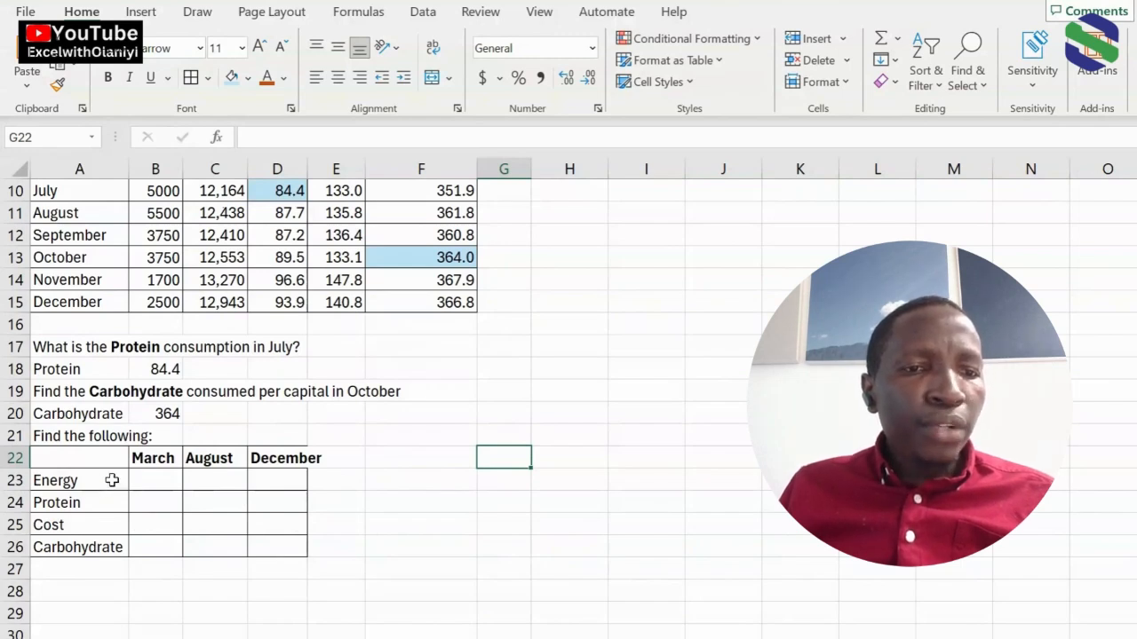
click(150, 480)
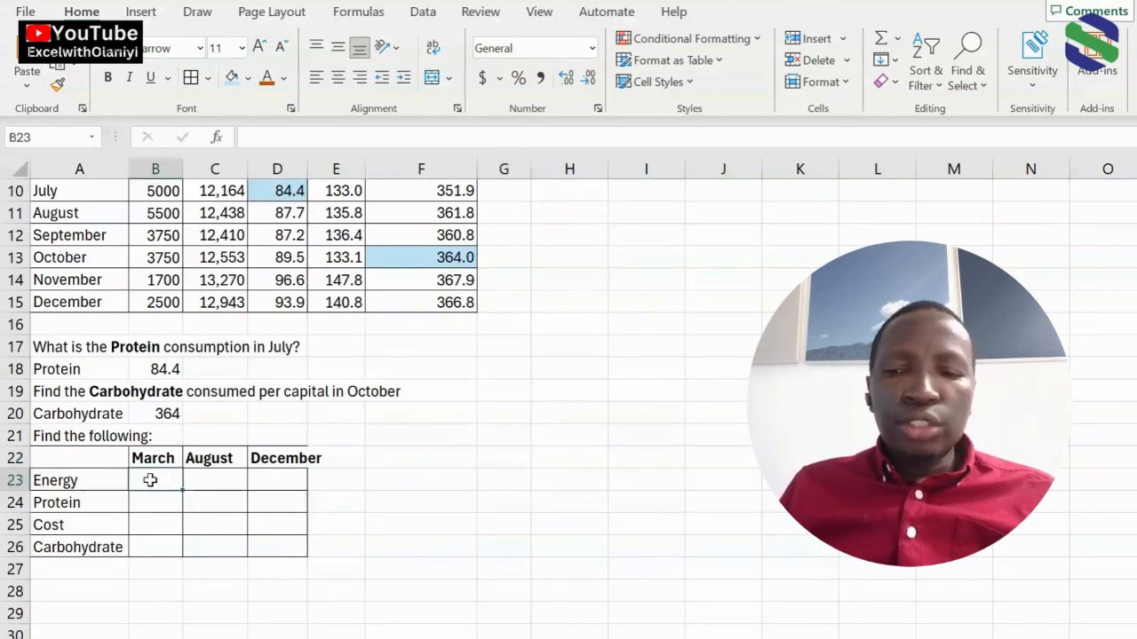
text(=hl)
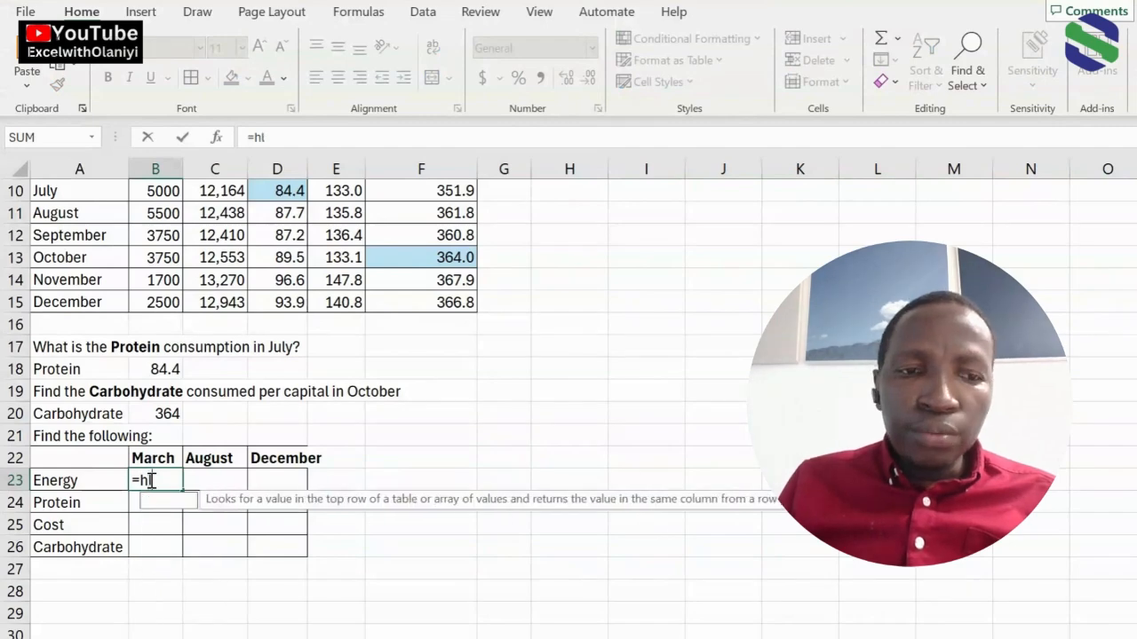
text(ookup)
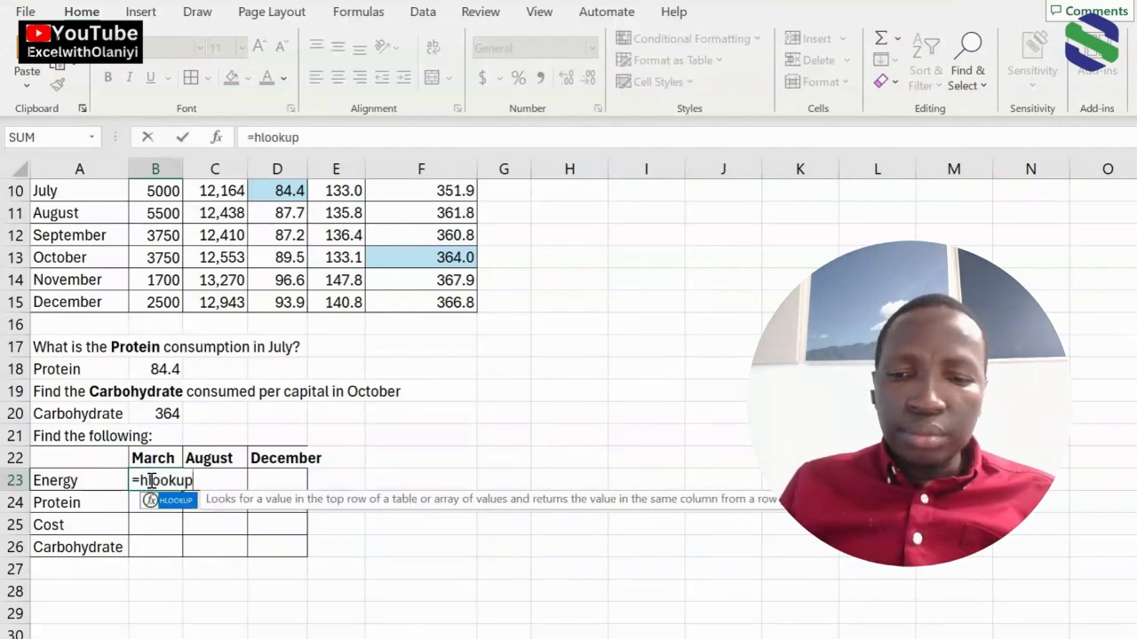
text(()
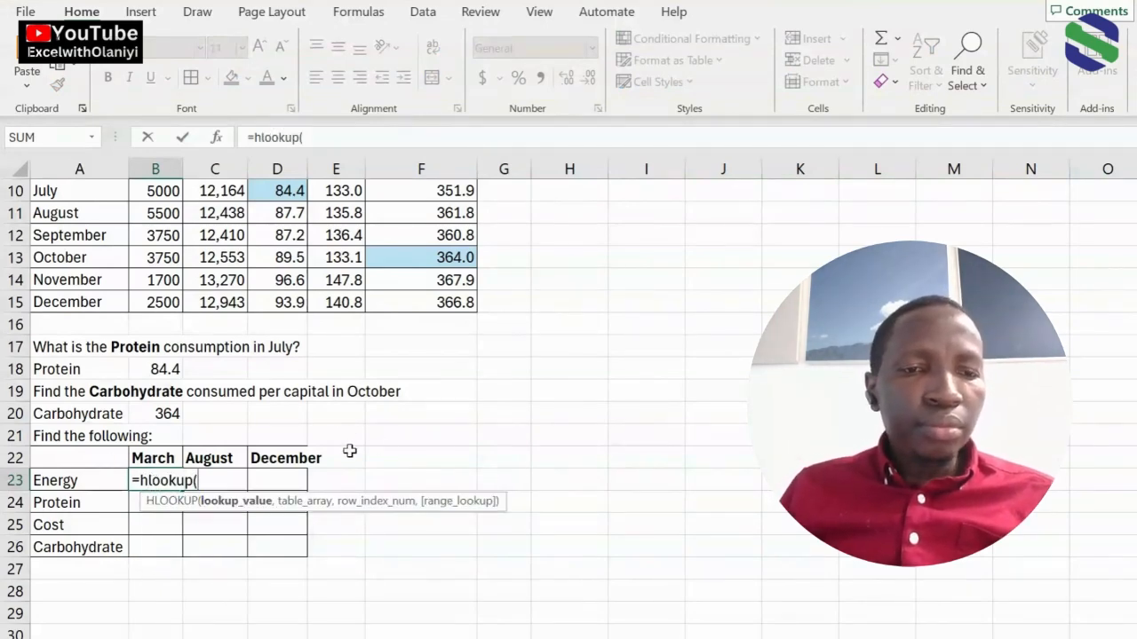
click(81, 483)
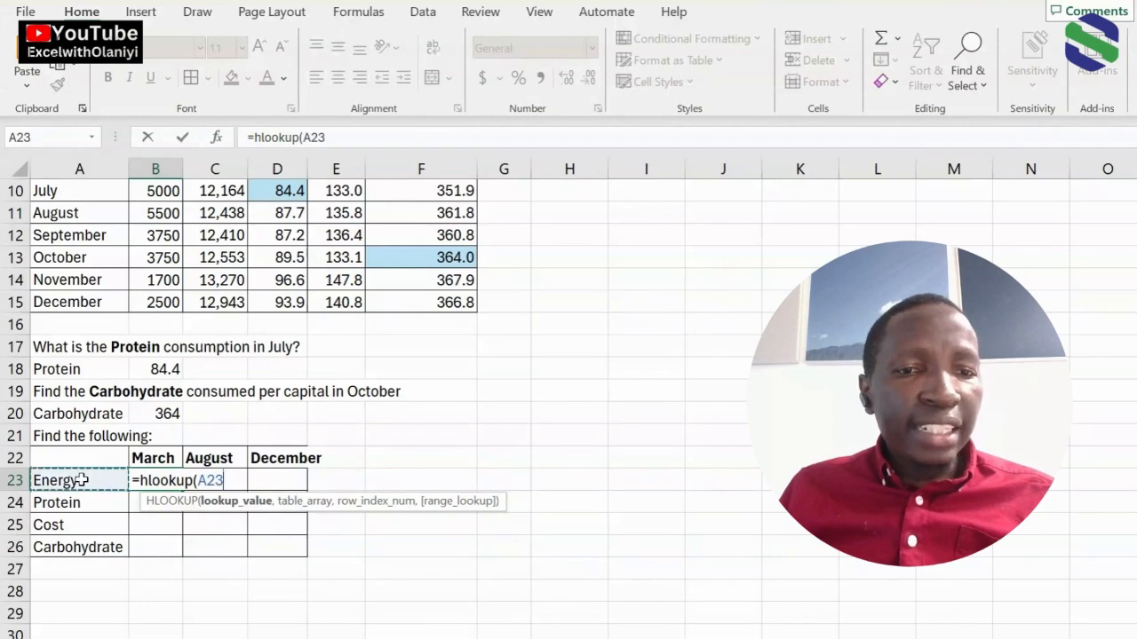
text(,)
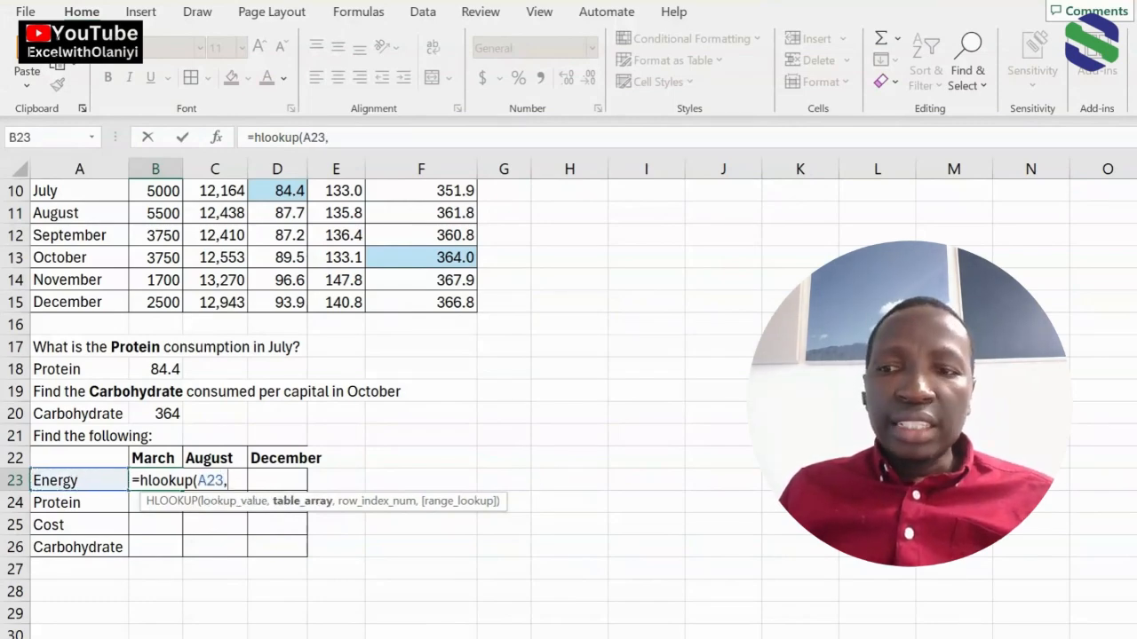
scroll(581, 388, up, 3)
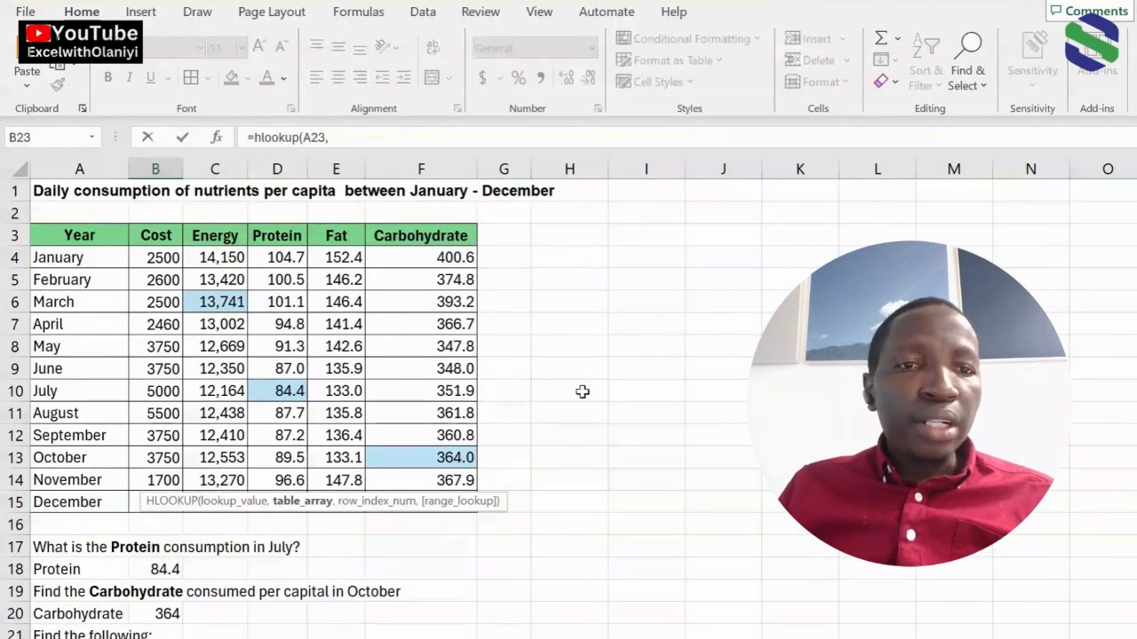
drag(73, 235, 434, 501)
text(,)
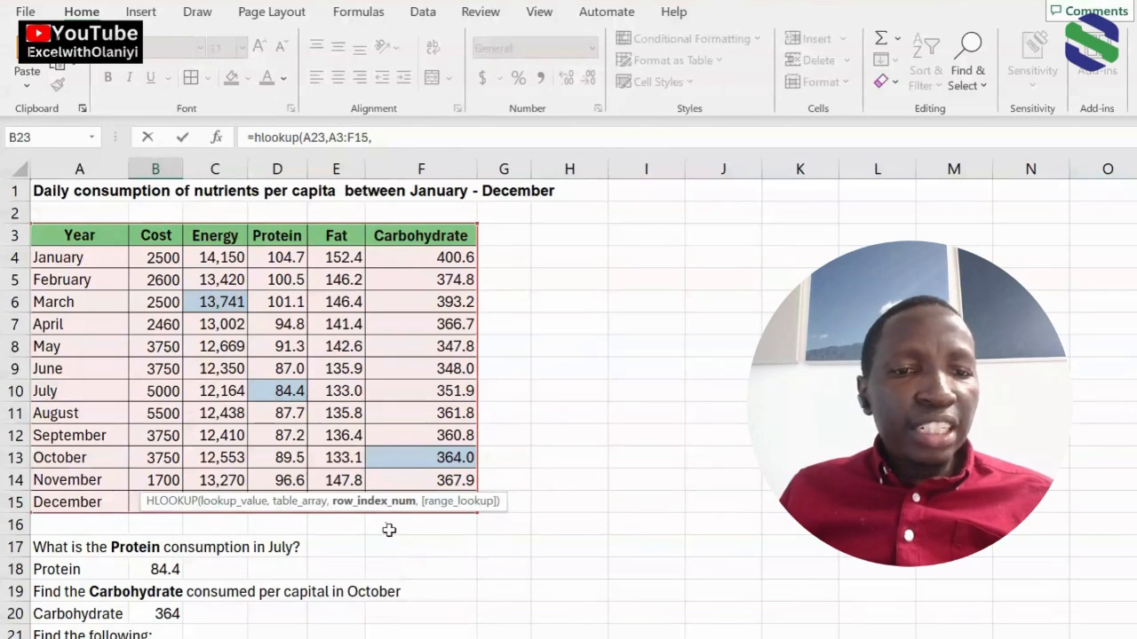
scroll(369, 557, down, 1)
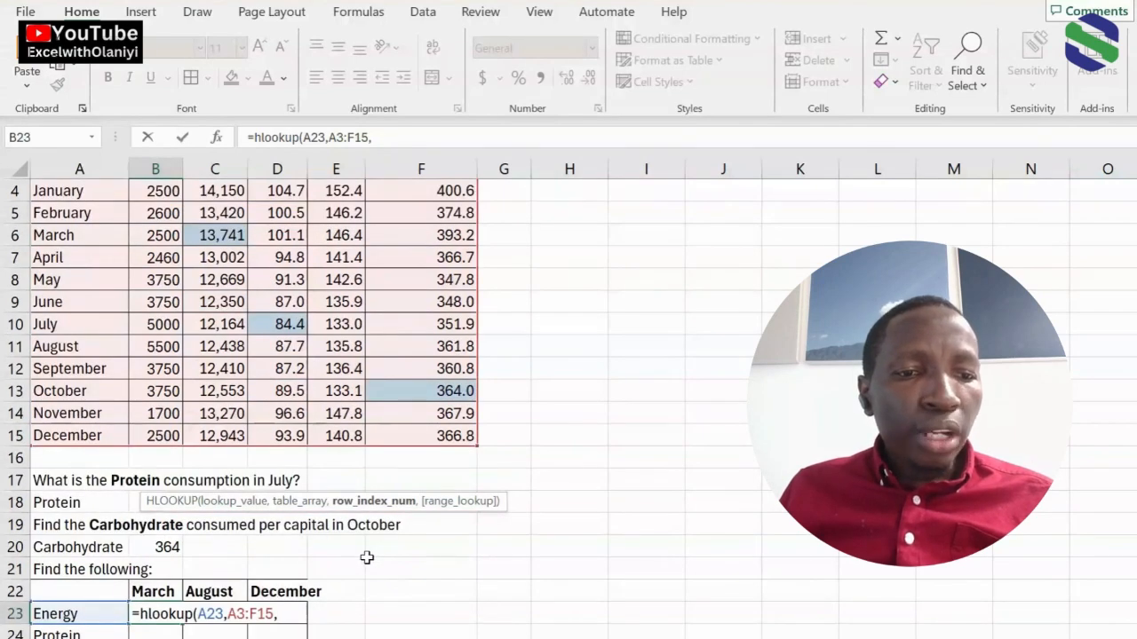
scroll(367, 557, up, 1)
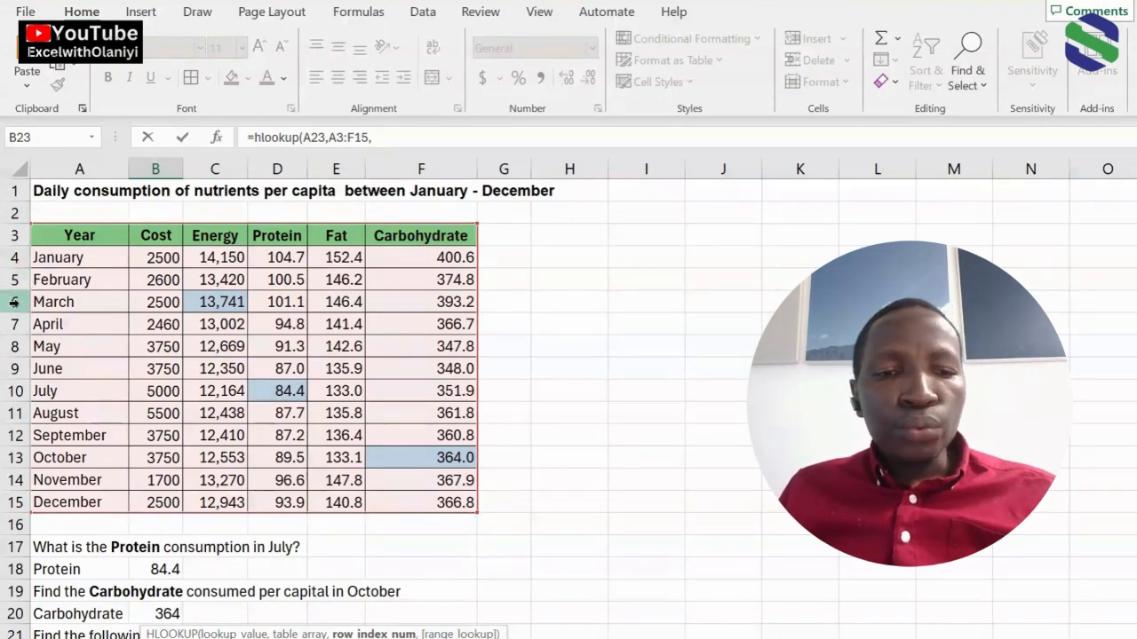
text(,0)
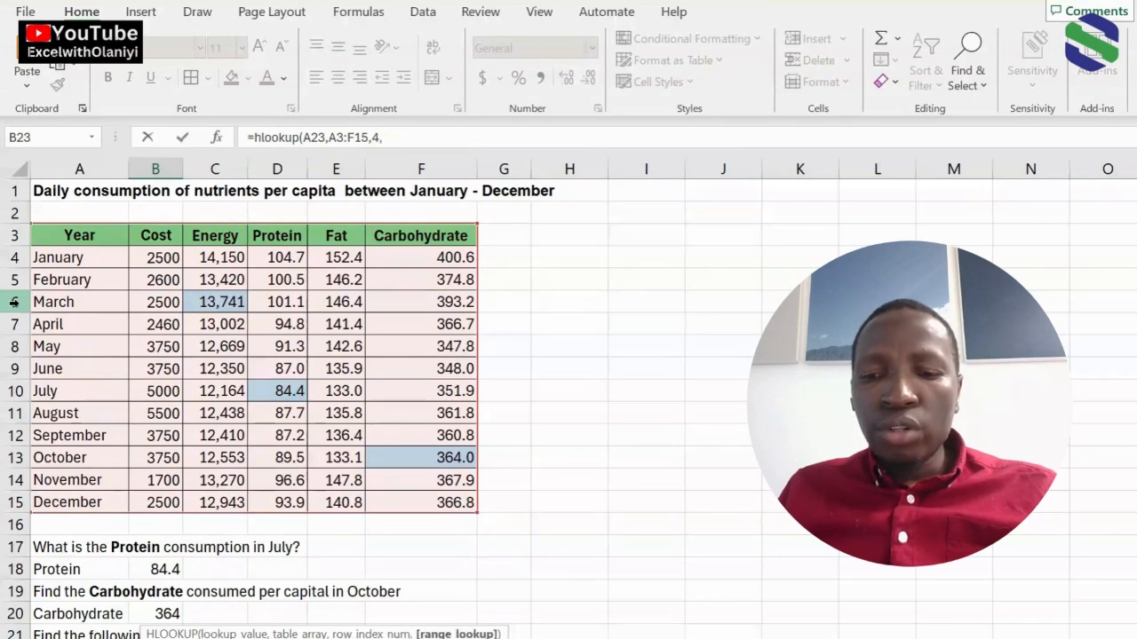
key(Return)
Fill the HLOOKUP formula from B23 down through B26 for March's Protein, Cost and Carbohydrate rows
scroll(200, 444, down, 1)
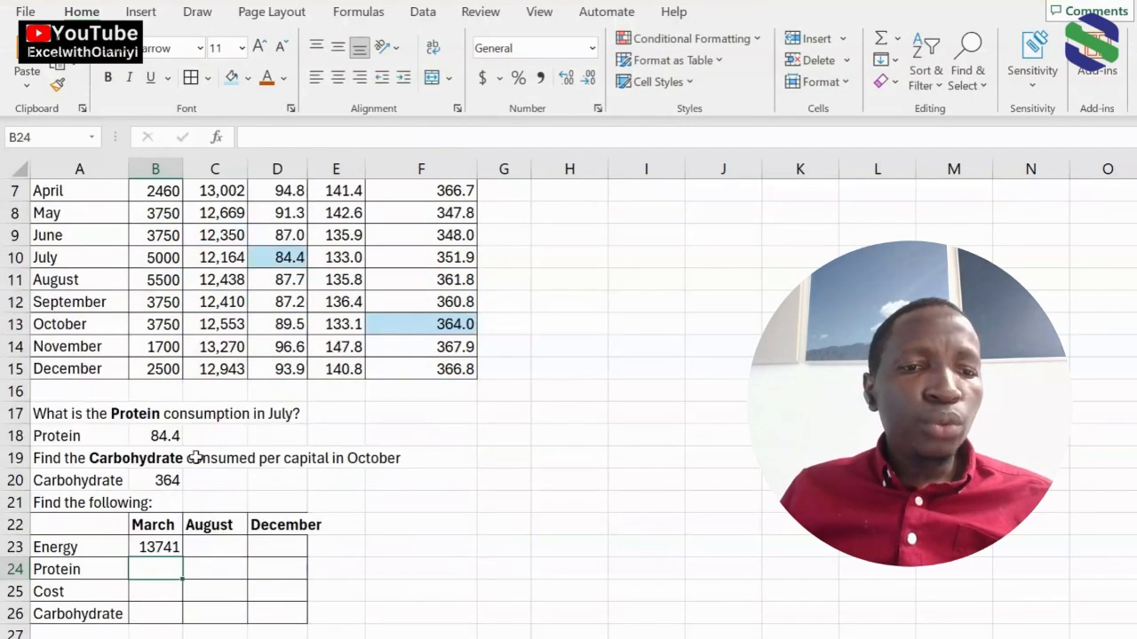
scroll(195, 406, up, 2)
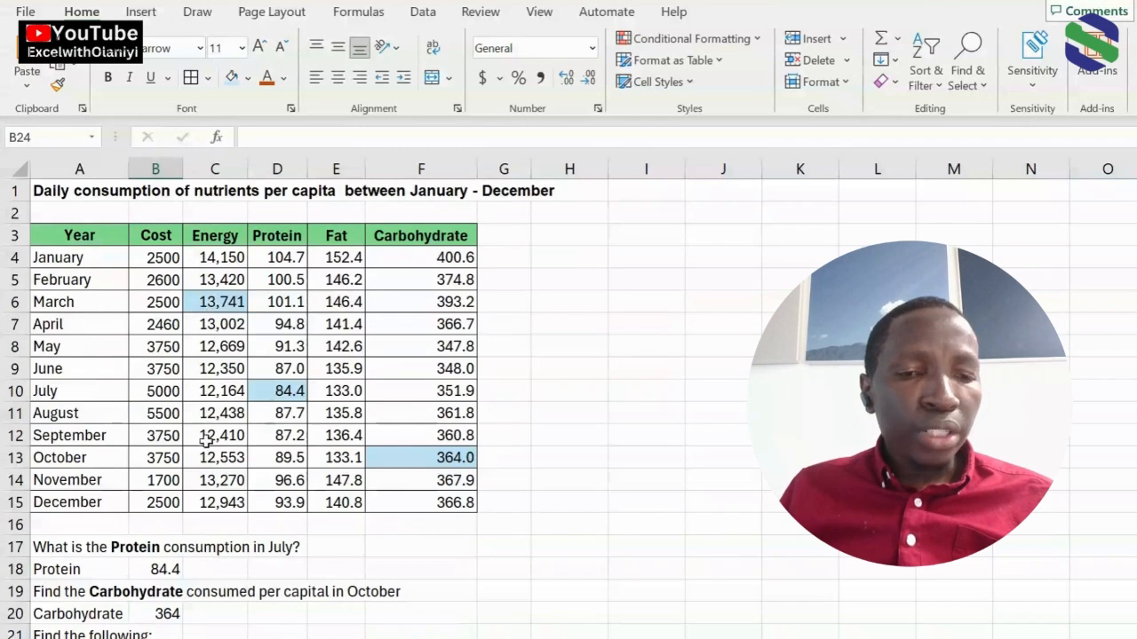
scroll(190, 490, down, 4)
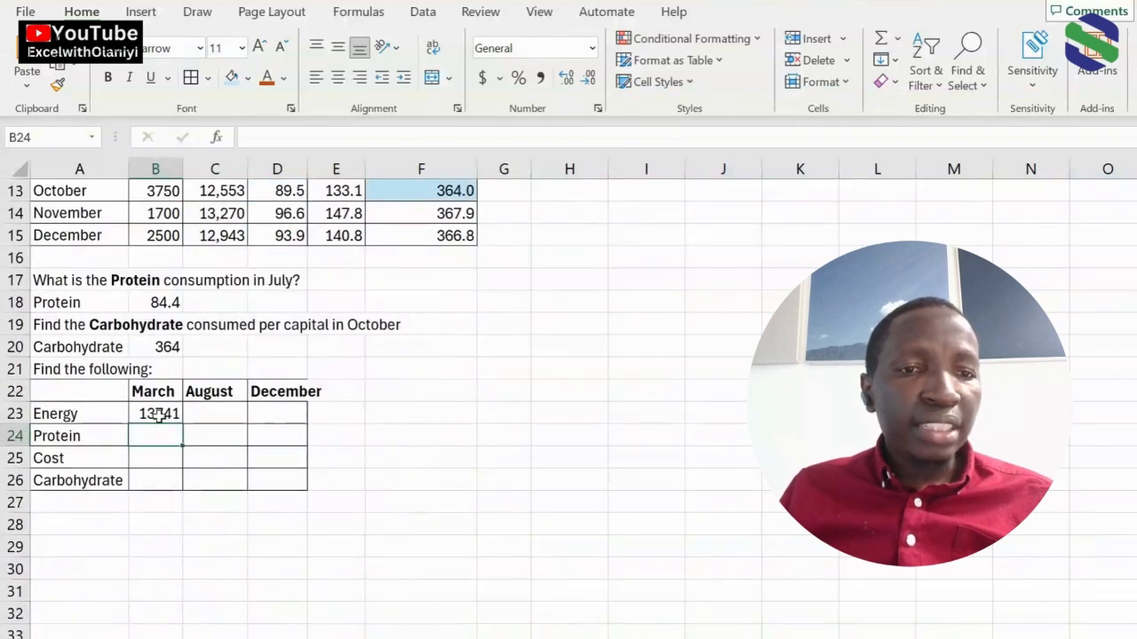
scroll(247, 352, up, 3)
scroll(239, 371, down, 1)
scroll(240, 371, down, 2)
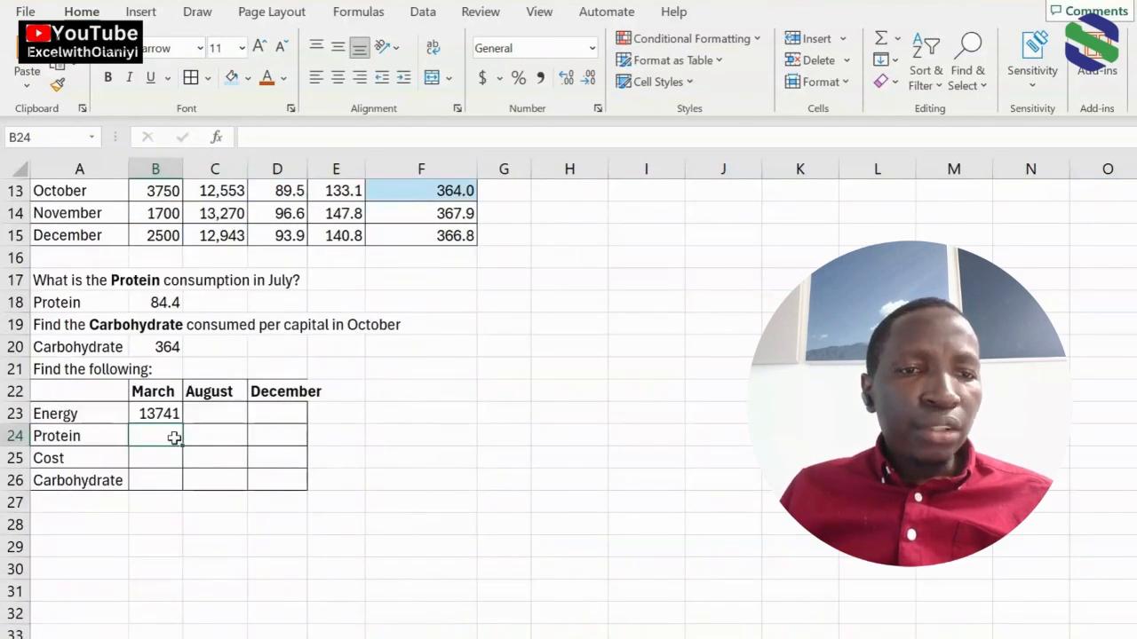
click(157, 414)
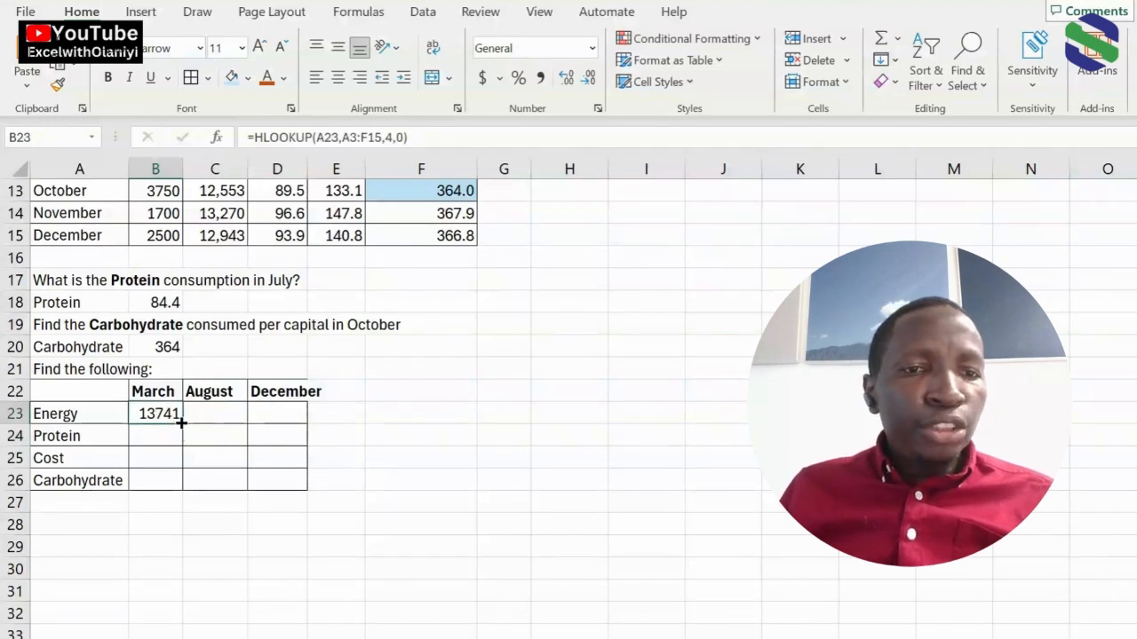
drag(181, 423, 173, 485)
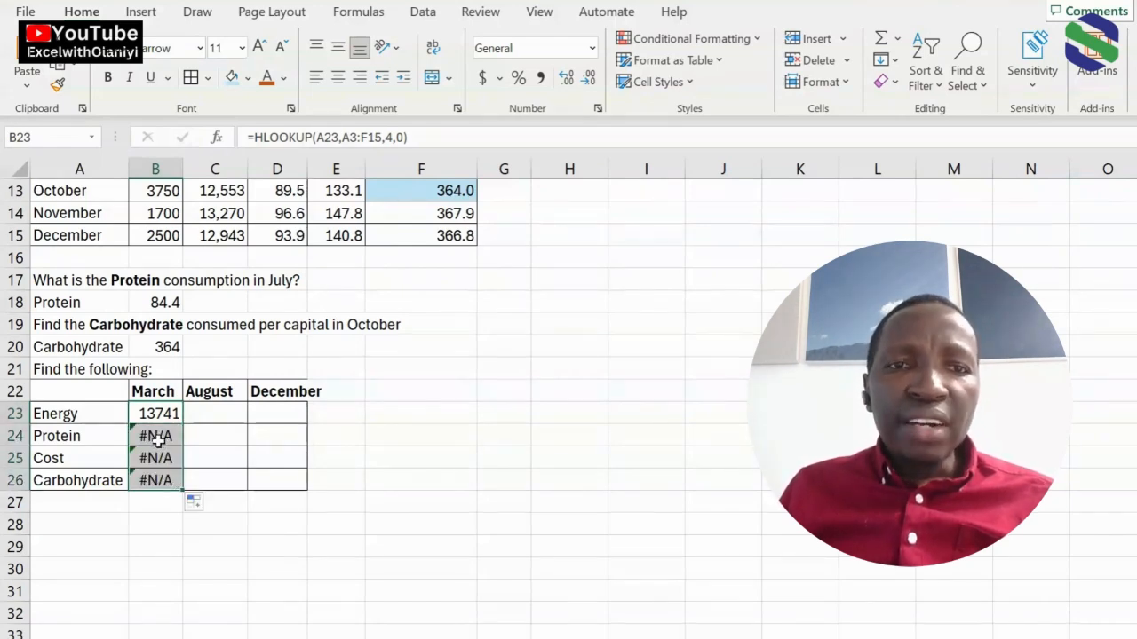
Examine the table range used in the HLOOKUP formulas in cells B23 and B24
click(158, 413)
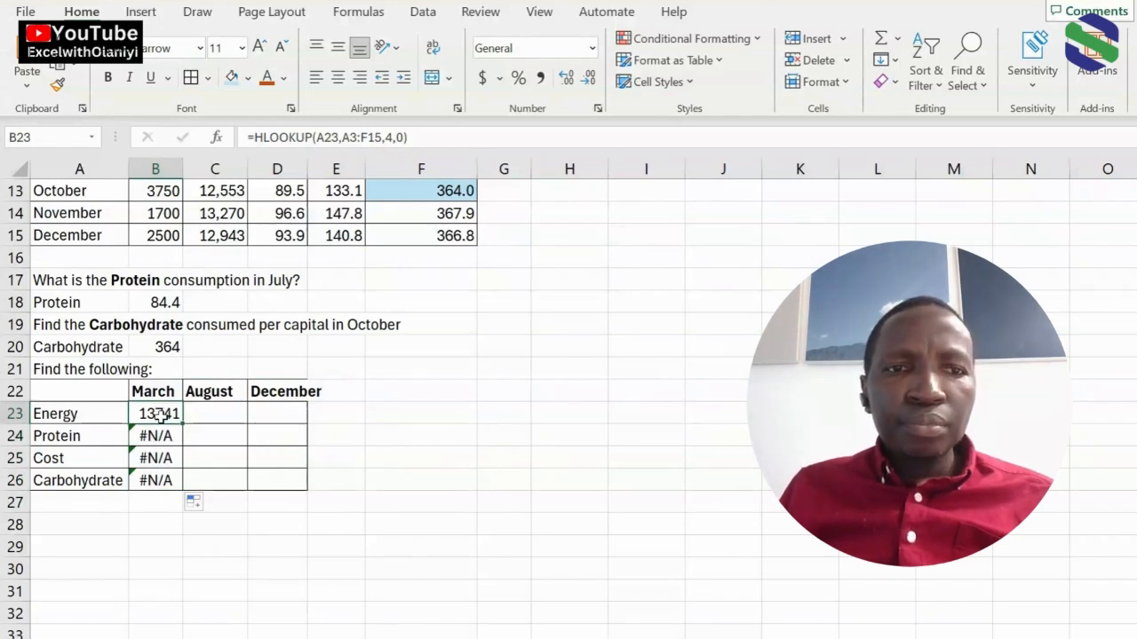
drag(341, 137, 383, 137)
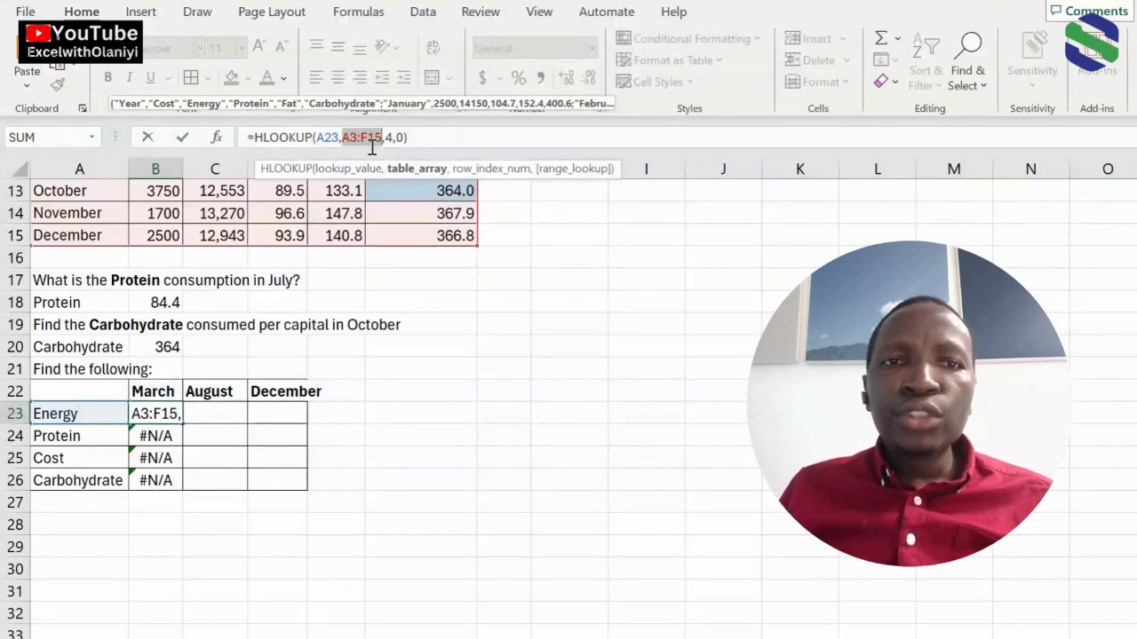
key(Return)
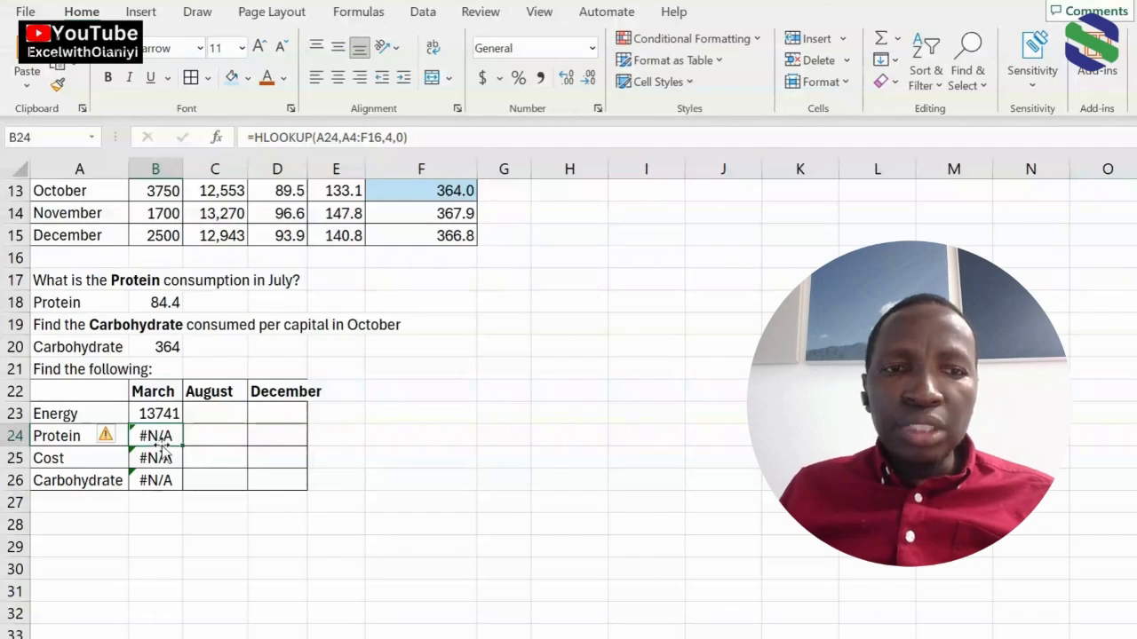
drag(342, 137, 382, 137)
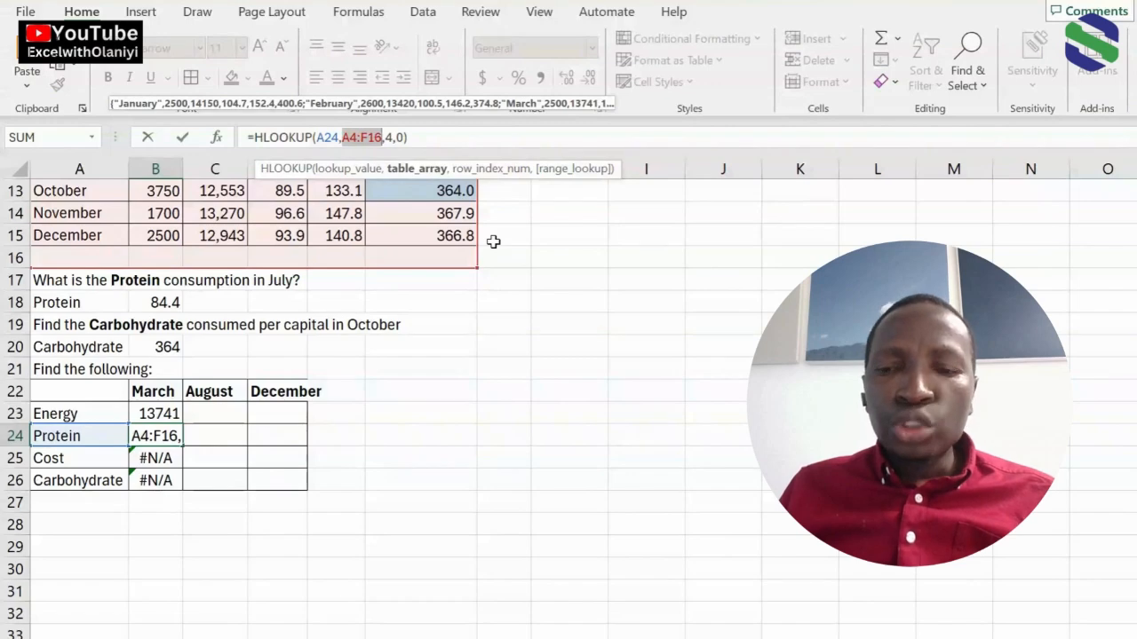
key(Return)
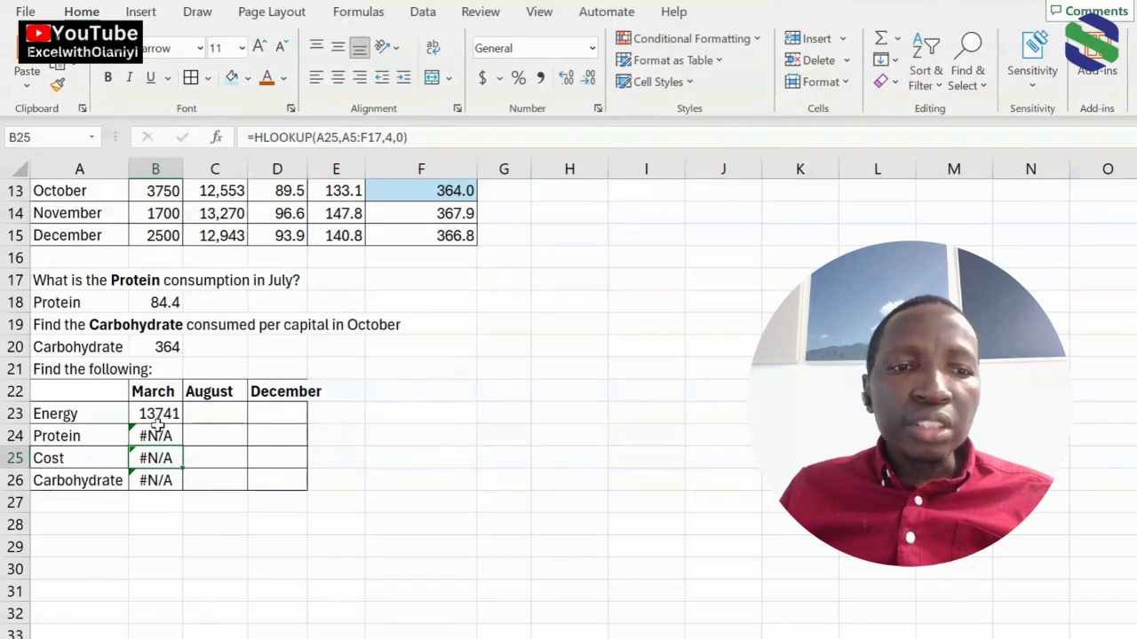
Make B23's table range absolute as $A$3:$F$15 and fill the formula down through B26
click(157, 414)
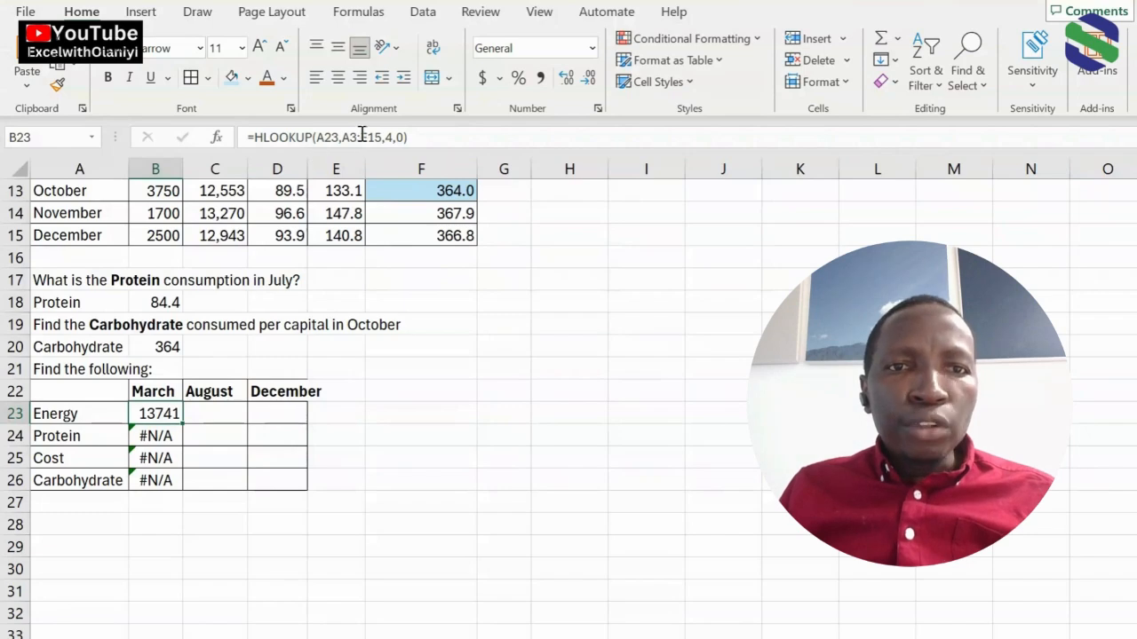
drag(342, 138, 382, 138)
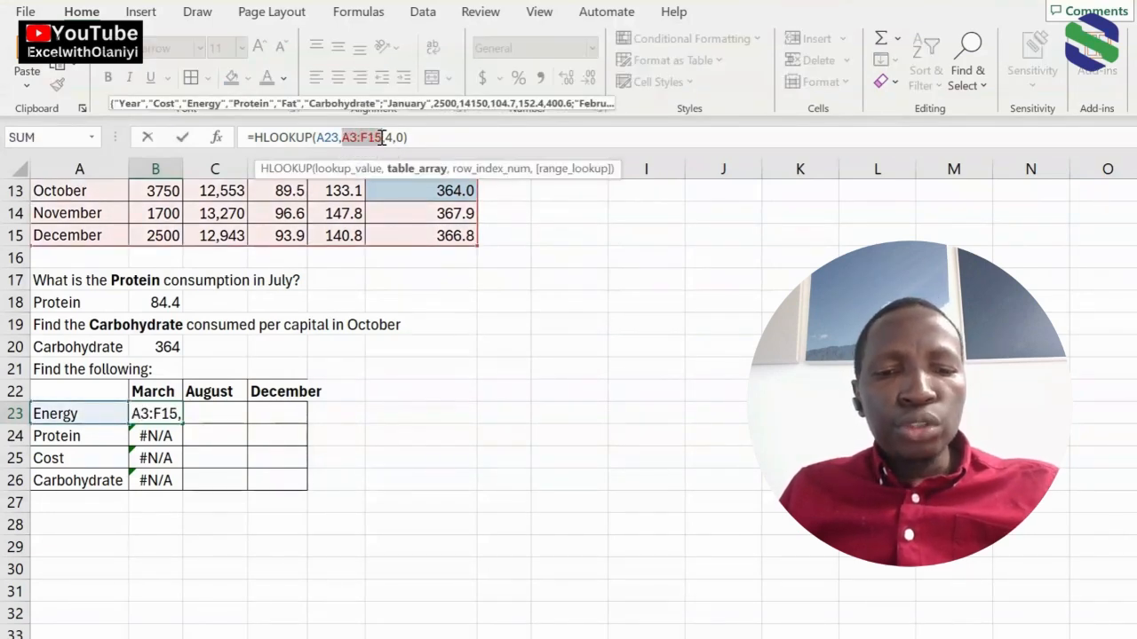
key(F4)
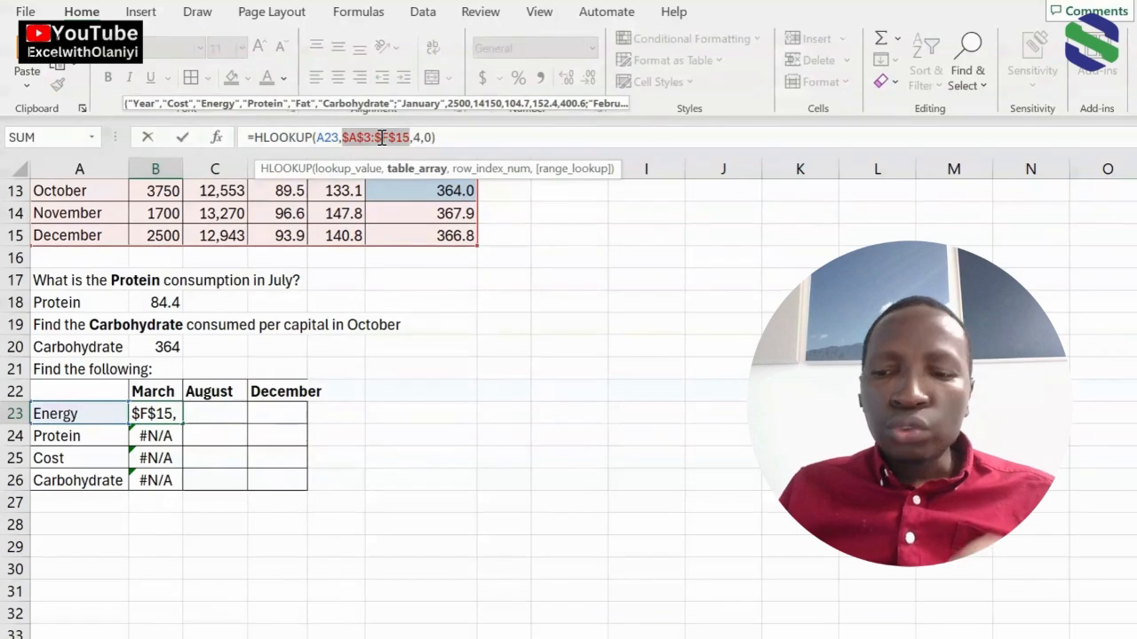
key(Return)
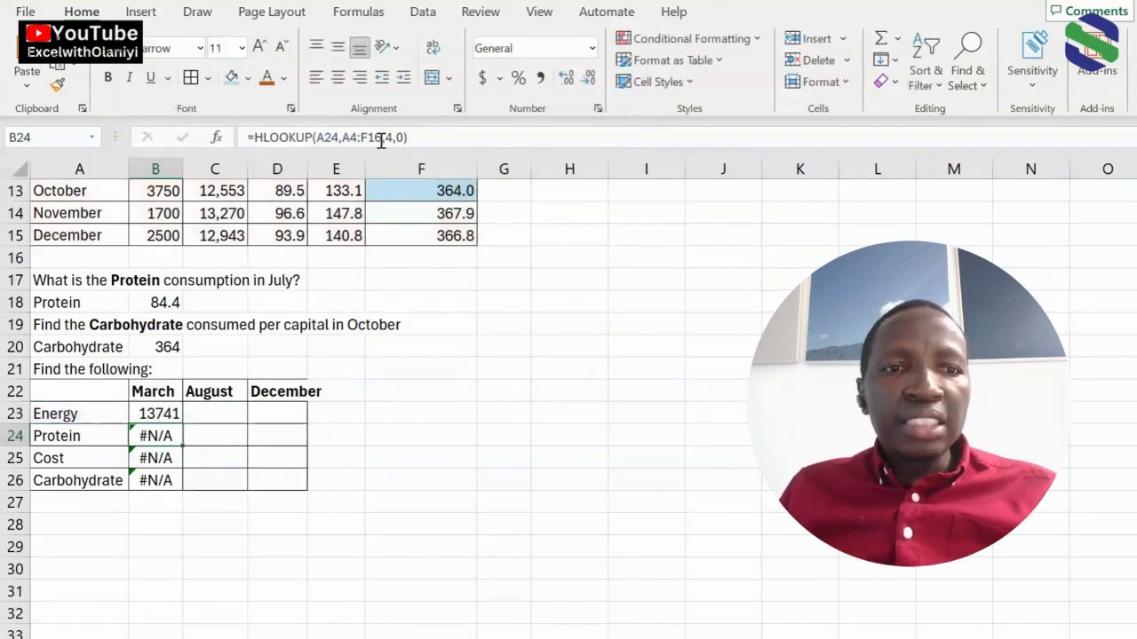
click(170, 413)
drag(183, 424, 172, 480)
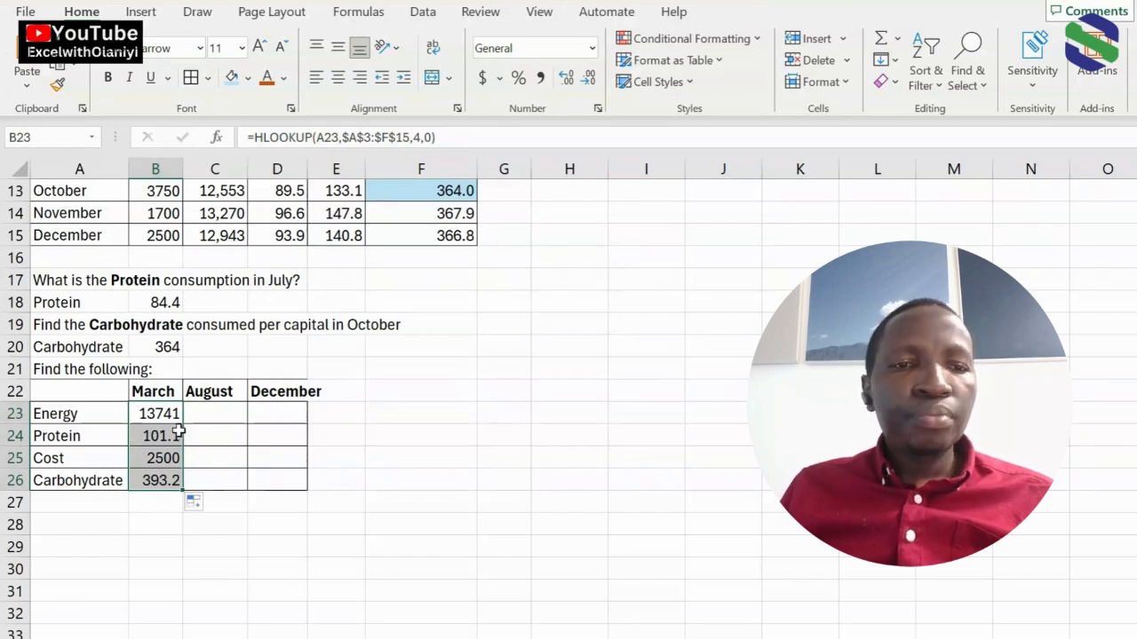
Enter =HLOOKUP(A23,A3:F15,9,0) in cell C23 to look up August's energy consumption
click(209, 413)
text(=hlookup()
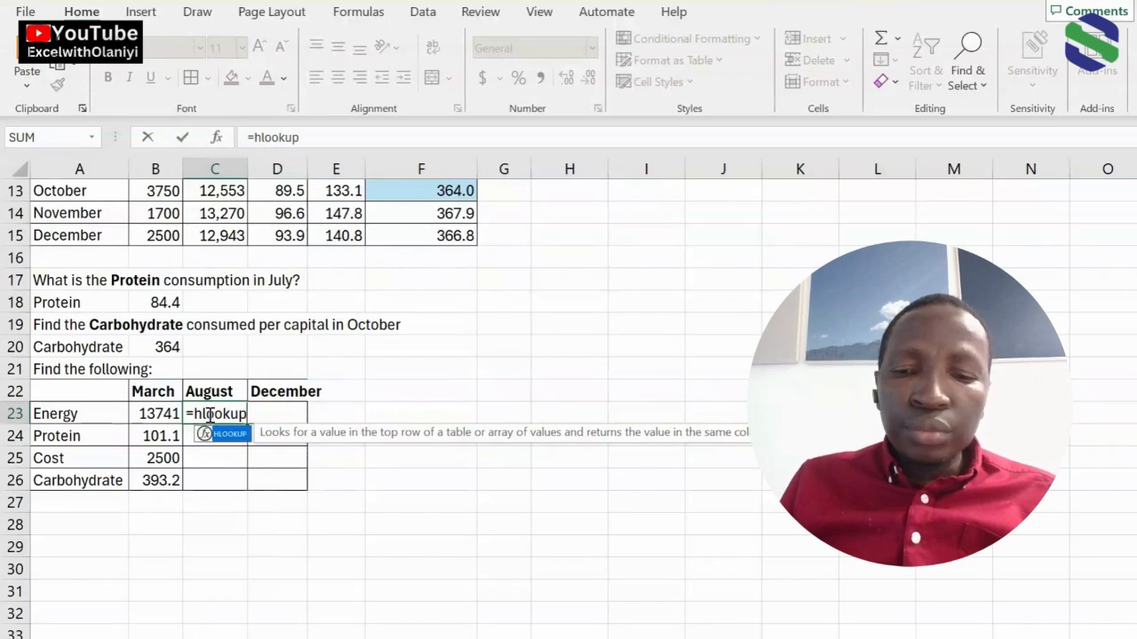
click(88, 414)
text(,)
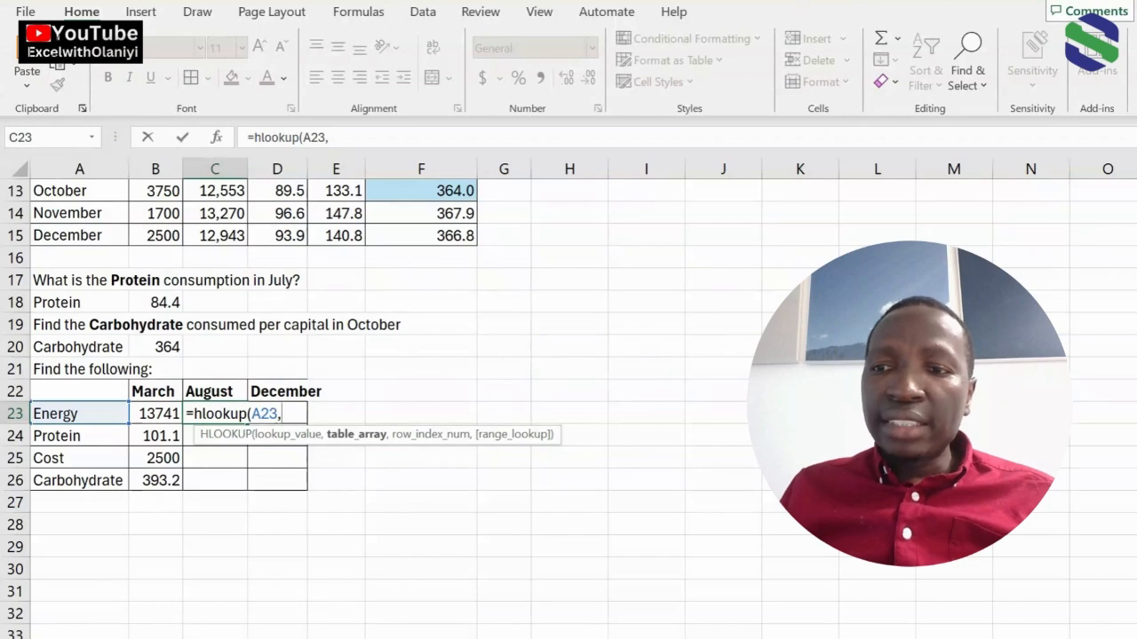
scroll(506, 304, up, 4)
drag(79, 237, 434, 500)
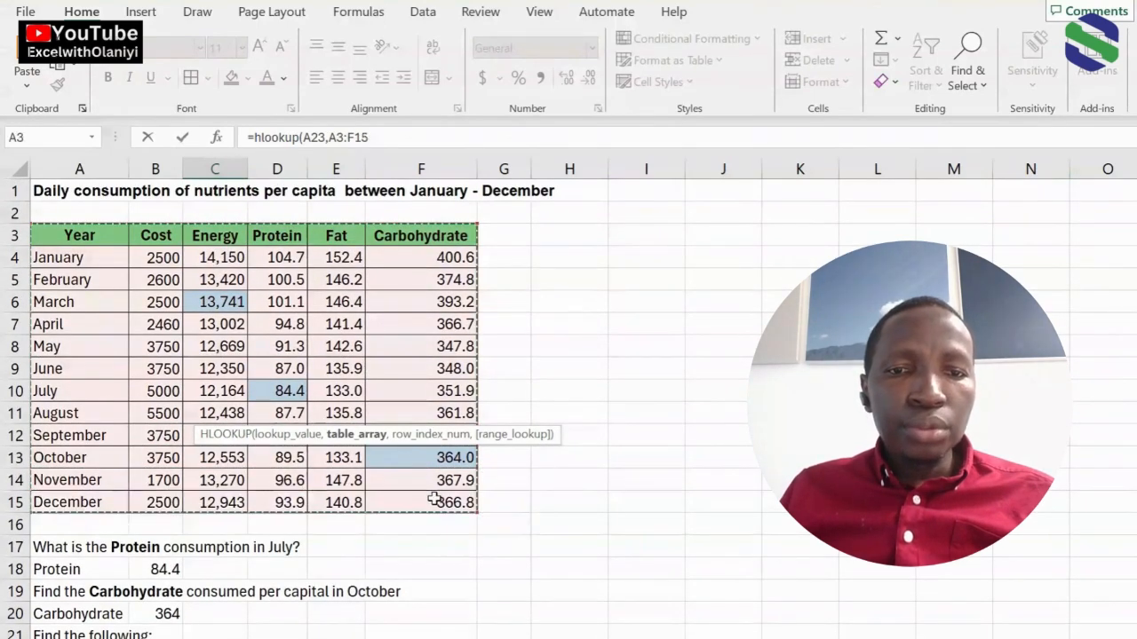
text(,)
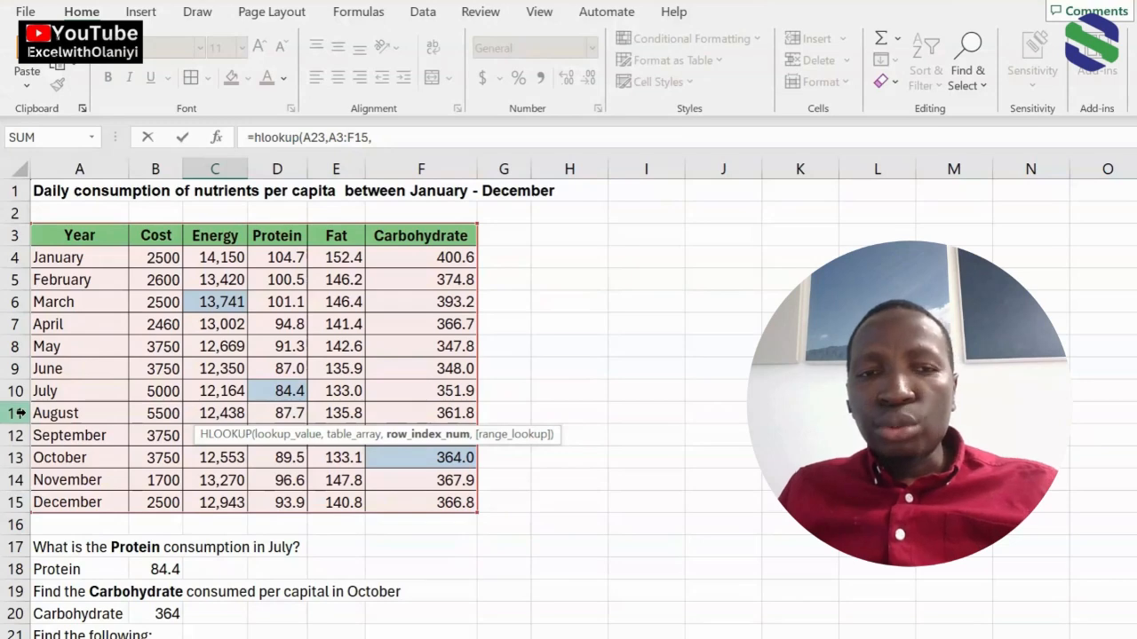
text(,0)
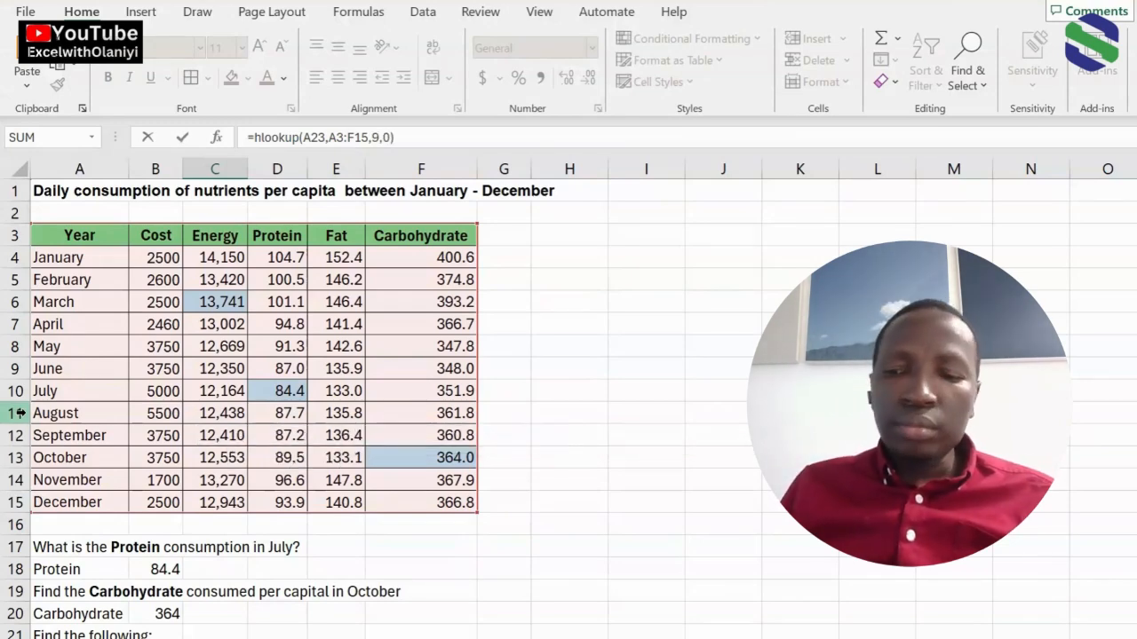
key(Return)
Fill the HLOOKUP formula with its relative table range from C23 down through C26
scroll(84, 418, down, 3)
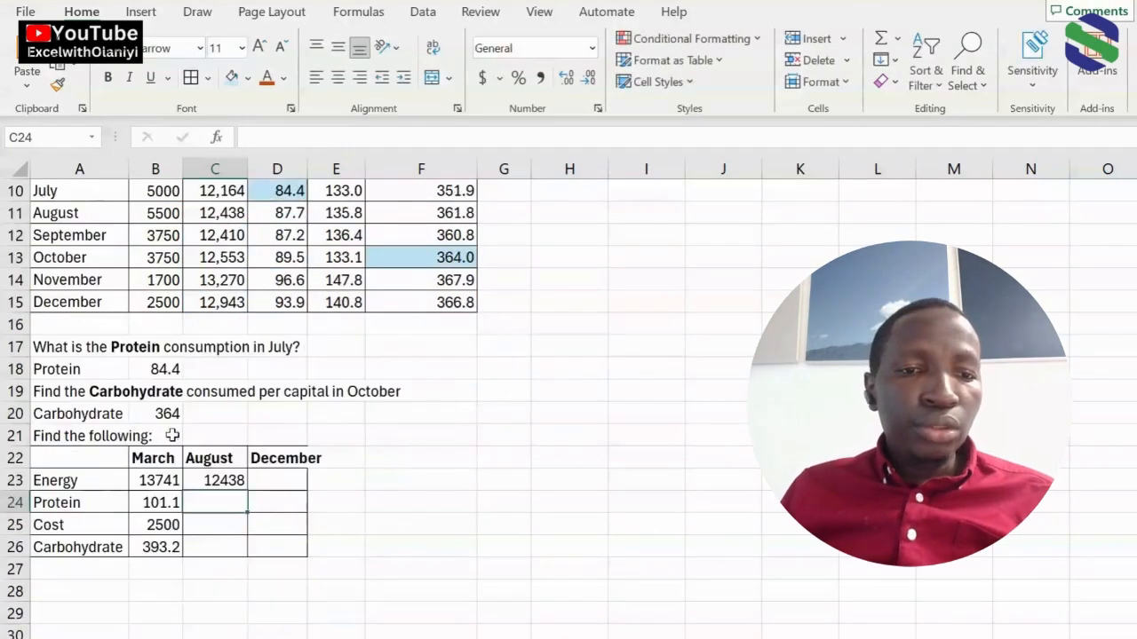
click(205, 480)
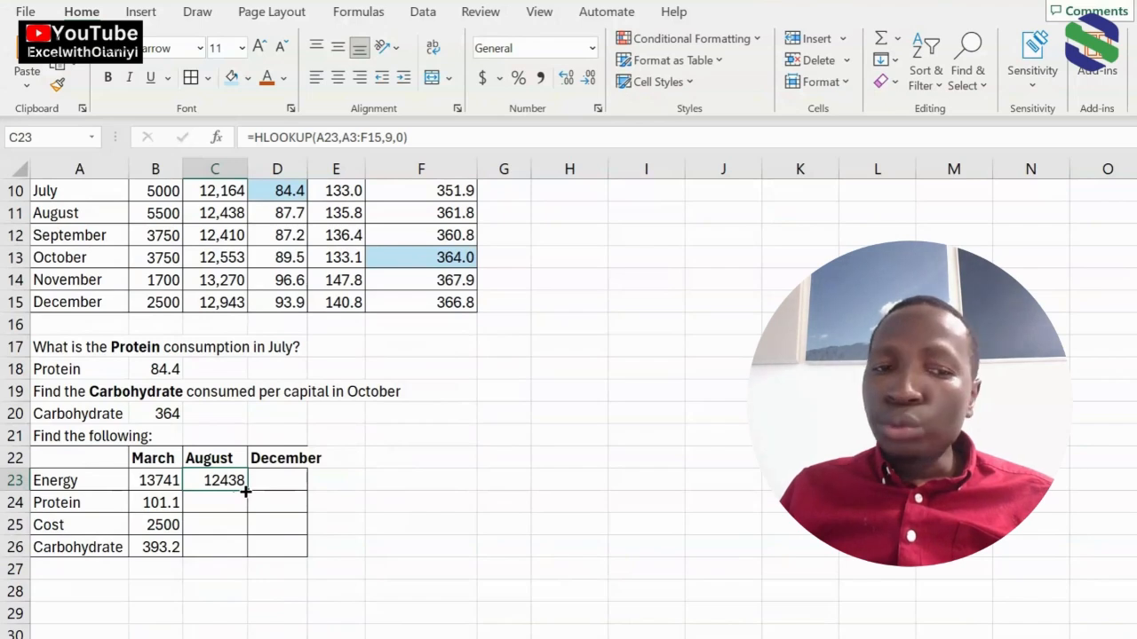
drag(246, 491, 243, 556)
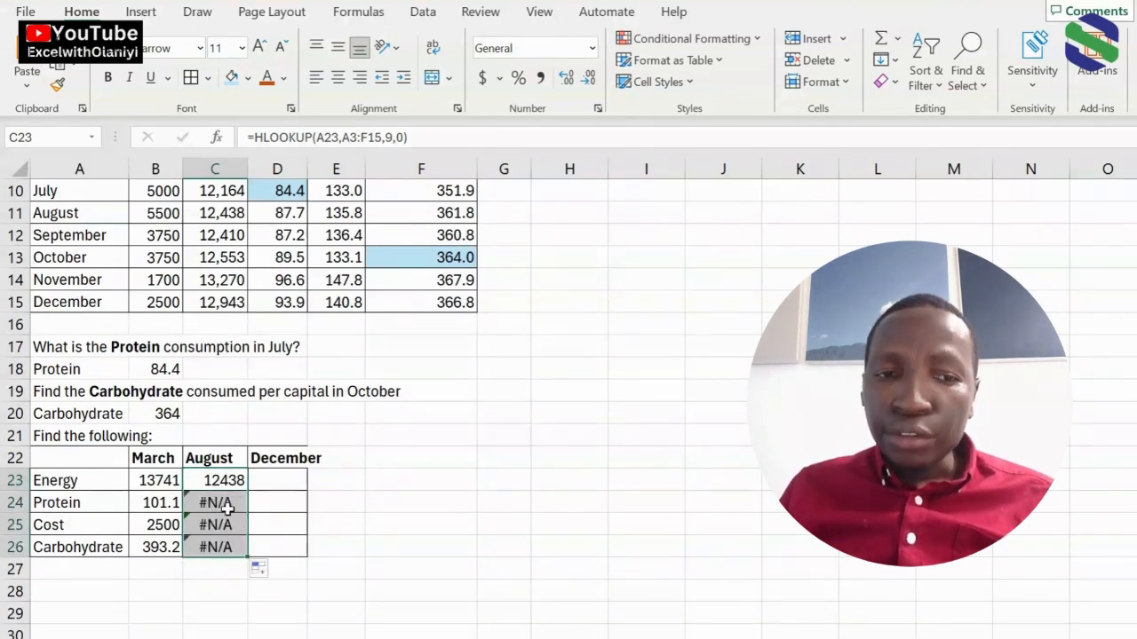
Make C23's table range absolute as $A$3:$F$15 and fill the formula down through C26
click(224, 479)
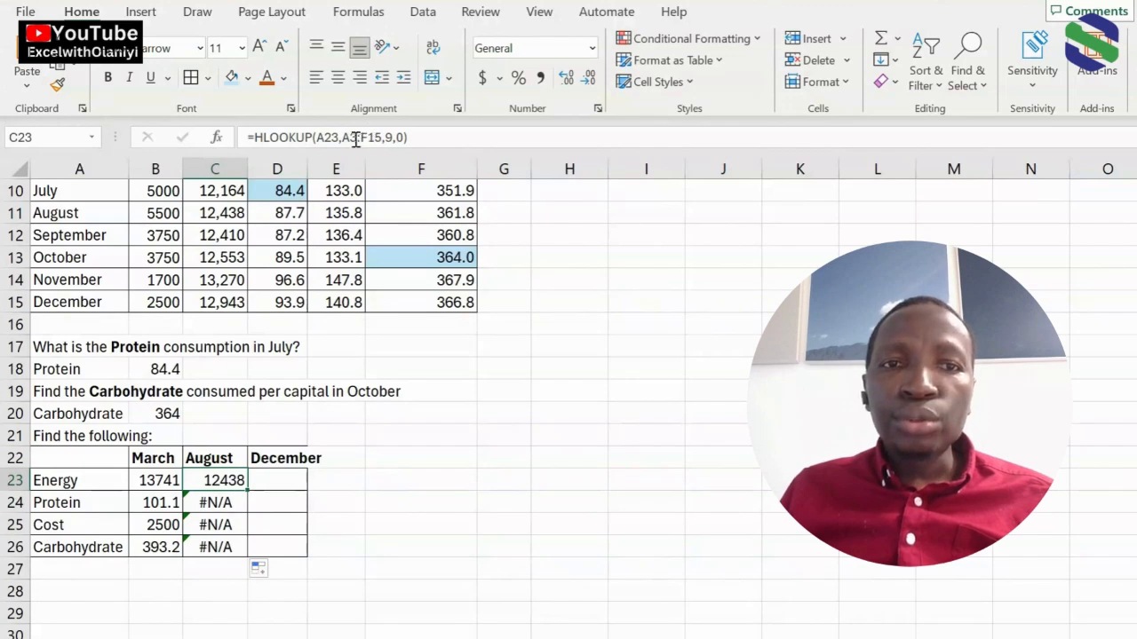
drag(343, 138, 381, 138)
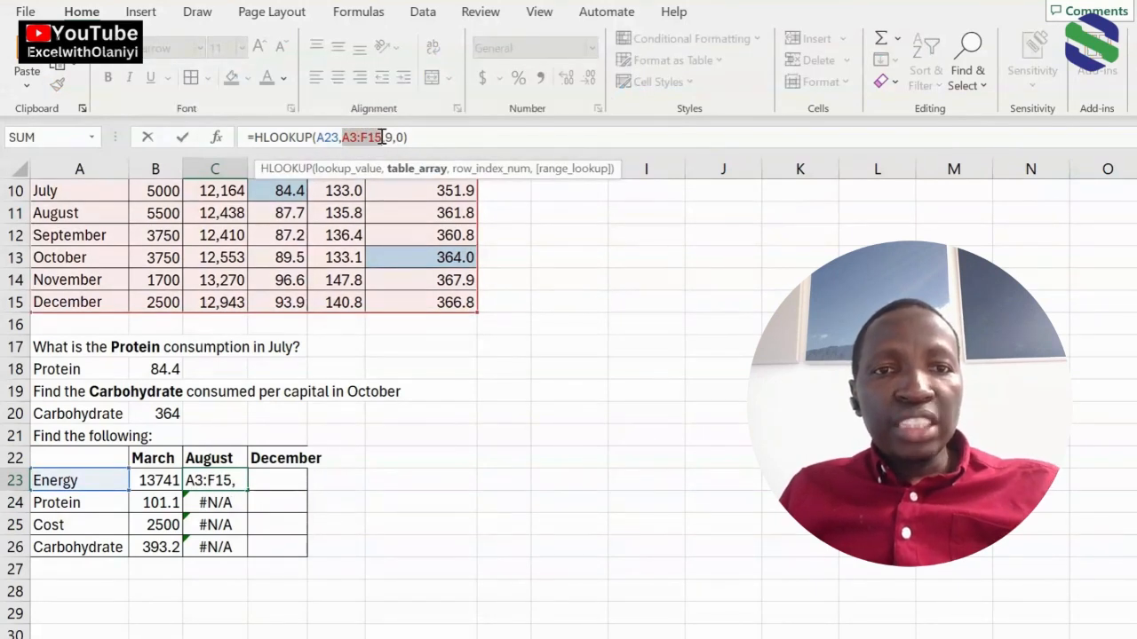
key(F4)
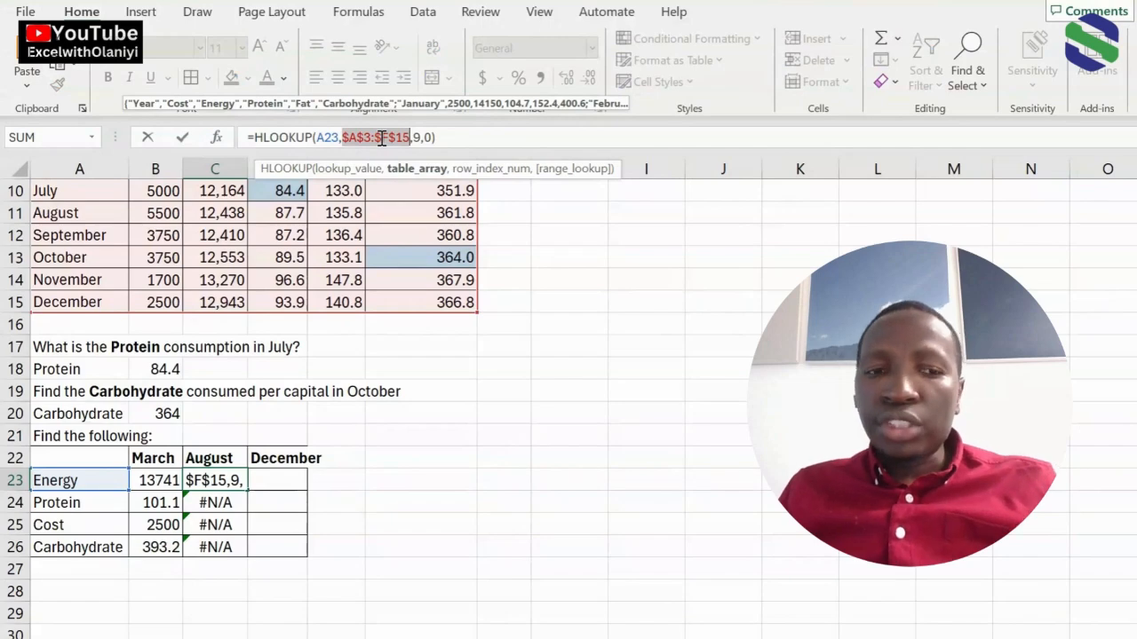
key(Return)
click(238, 484)
drag(245, 489, 231, 548)
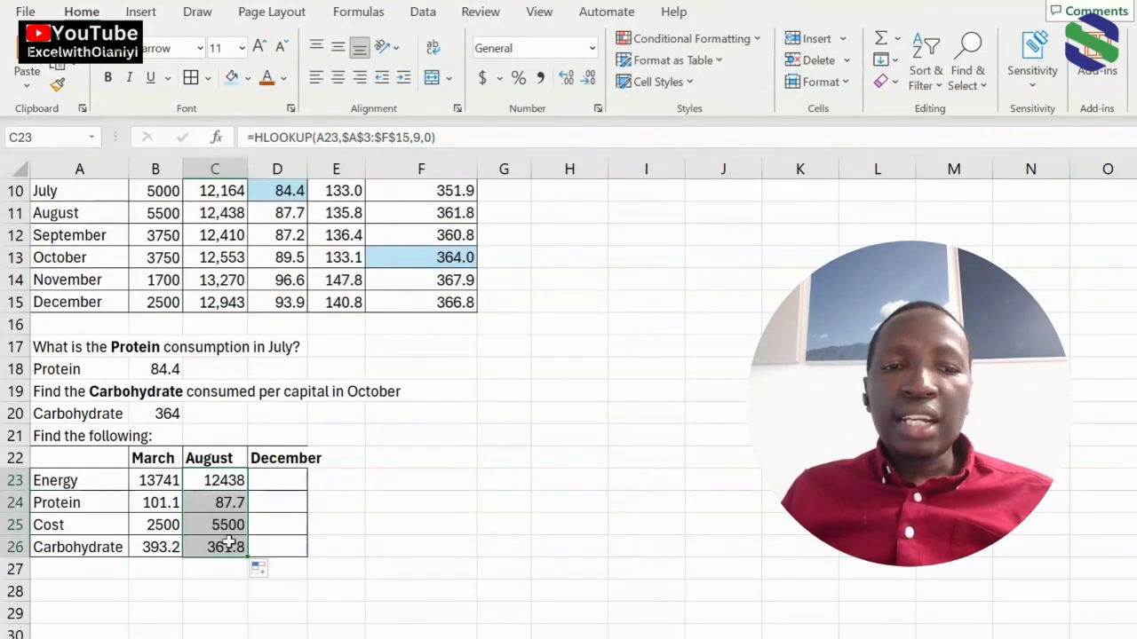
Enter =HLOOKUP(A23,A3:F15,13,0) in cell D23 to look up December's energy consumption
click(279, 480)
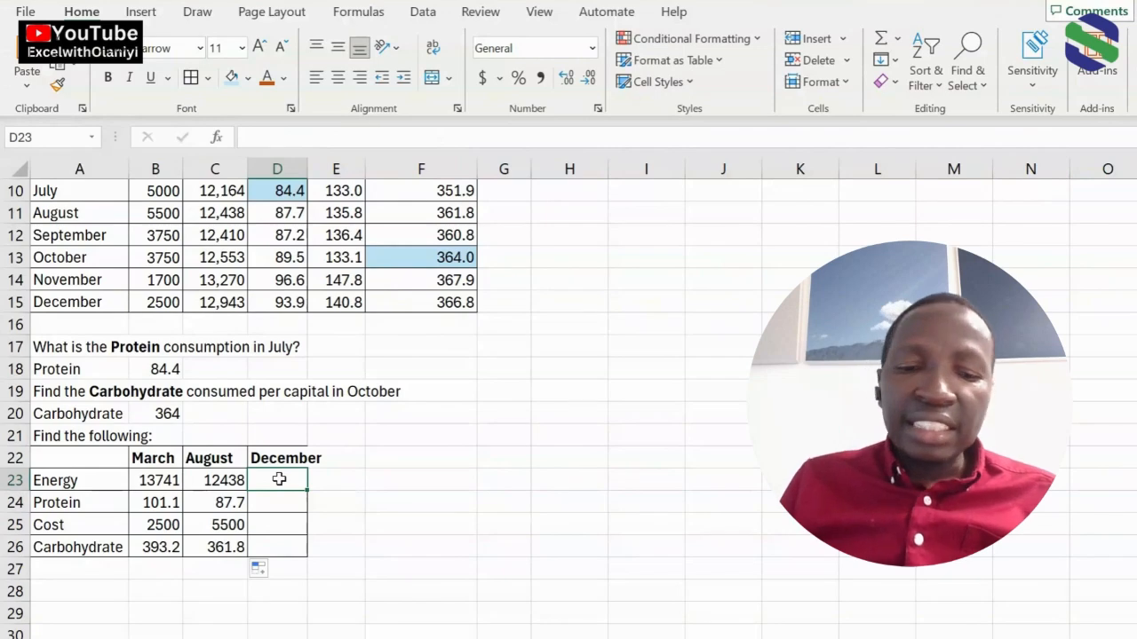
text(=h)
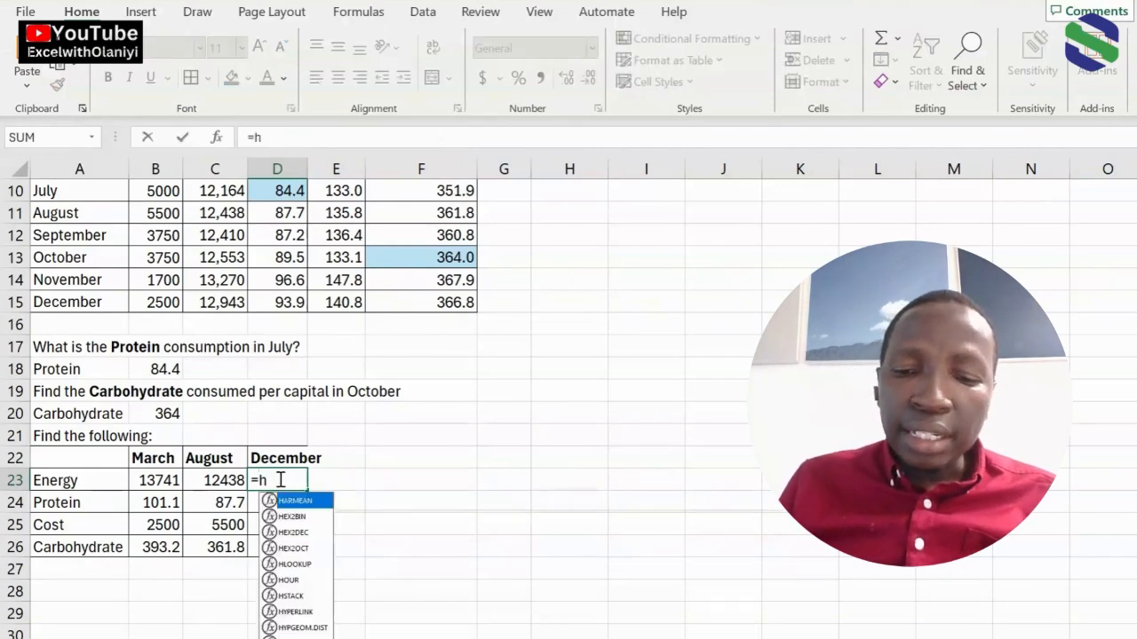
text(lookup()
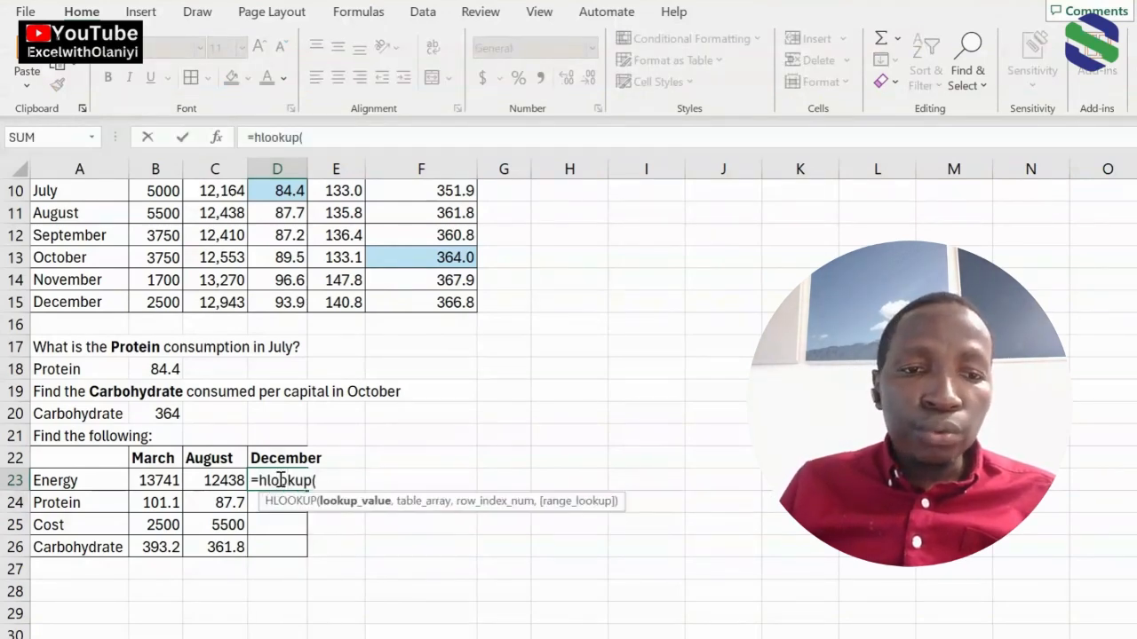
click(89, 478)
text(,)
scroll(540, 353, up, 3)
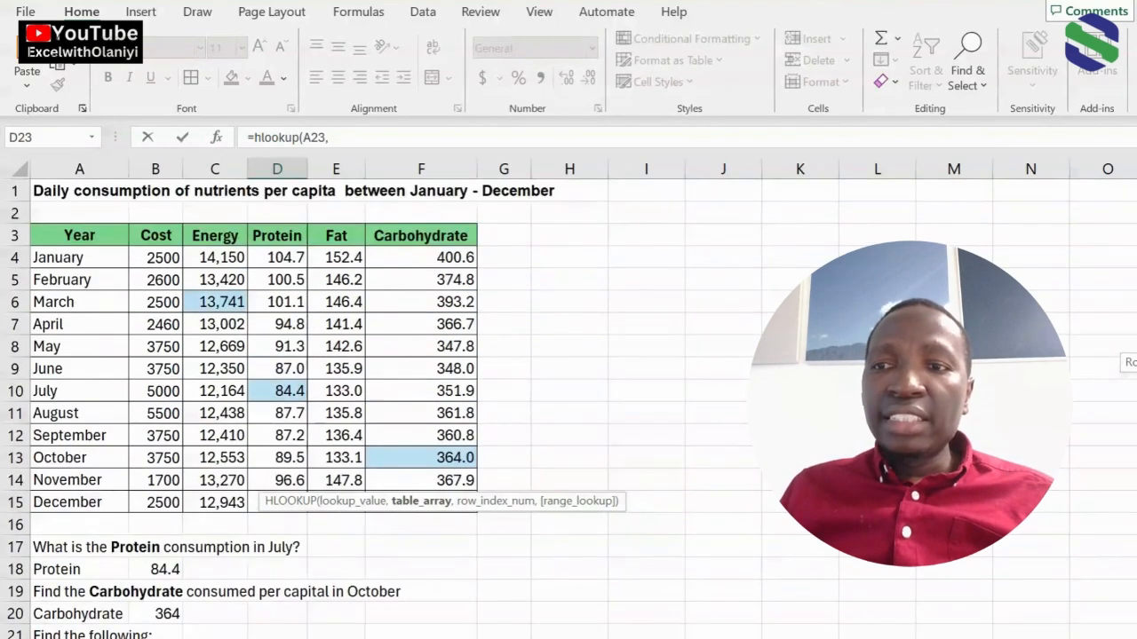
mouse_move(75, 236)
mouse_down()
mouse_move(223, 257)
mouse_move(432, 434)
mouse_move(409, 482)
mouse_move(422, 500)
mouse_up()
text(,)
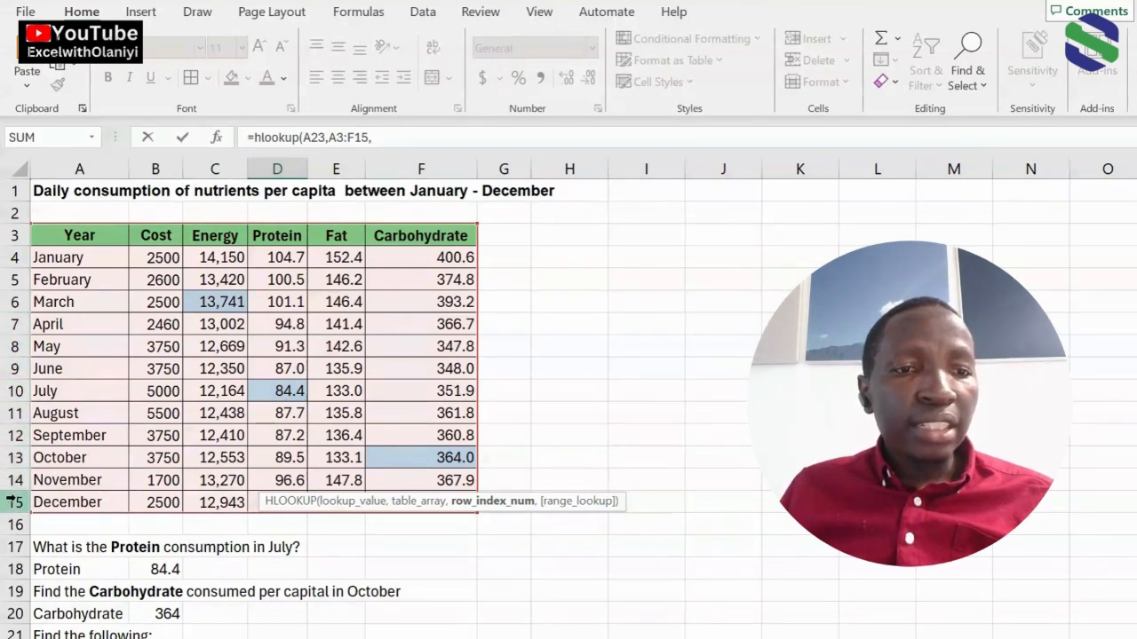
text(13,0)
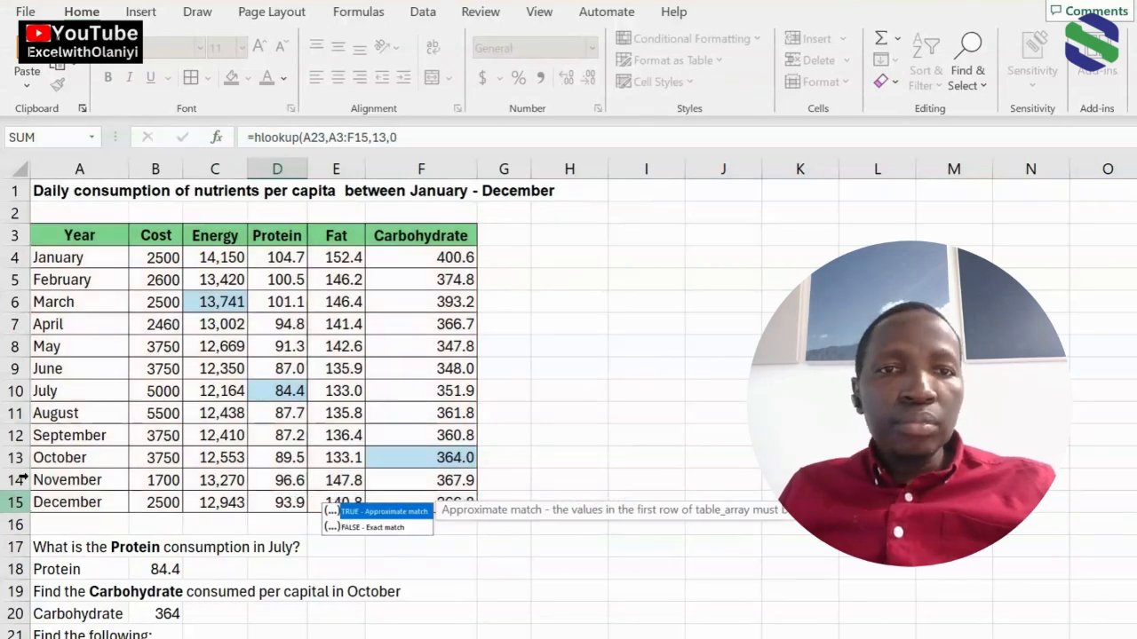
key(Return)
Make the table range in D23's HLOOKUP formula absolute as $A$3:$F$15
click(282, 614)
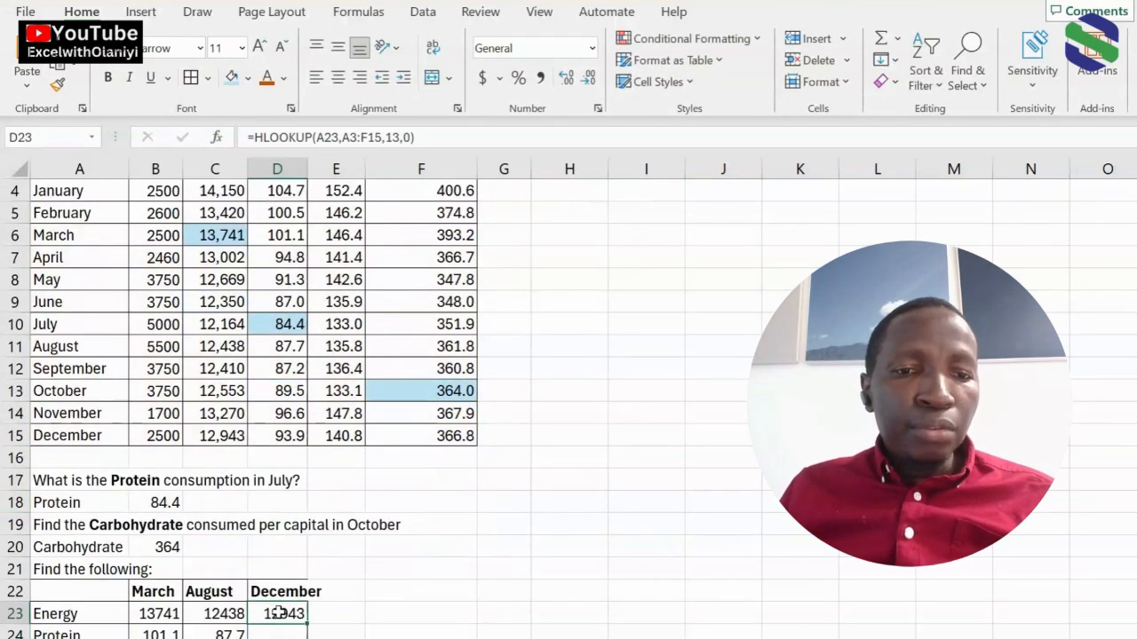
drag(342, 138, 380, 135)
key(F4)
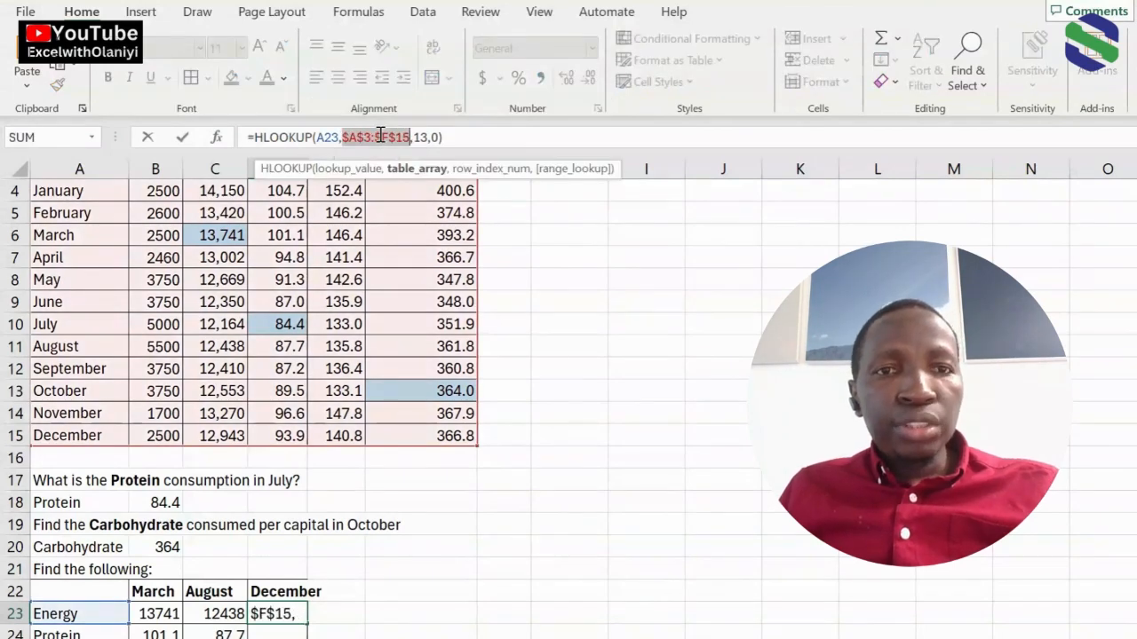
key(Return)
Fill the HLOOKUP formula from D23 down through D26 for December's Protein, Cost and Carbohydrate rows
scroll(320, 381, down, 5)
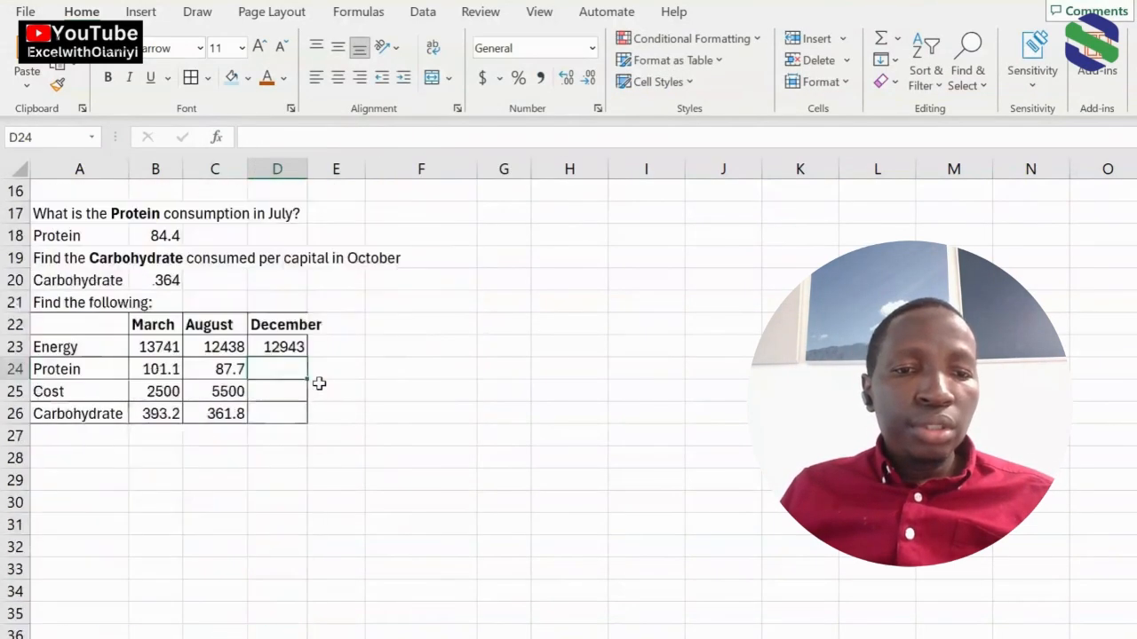
scroll(299, 363, up, 3)
scroll(294, 411, down, 3)
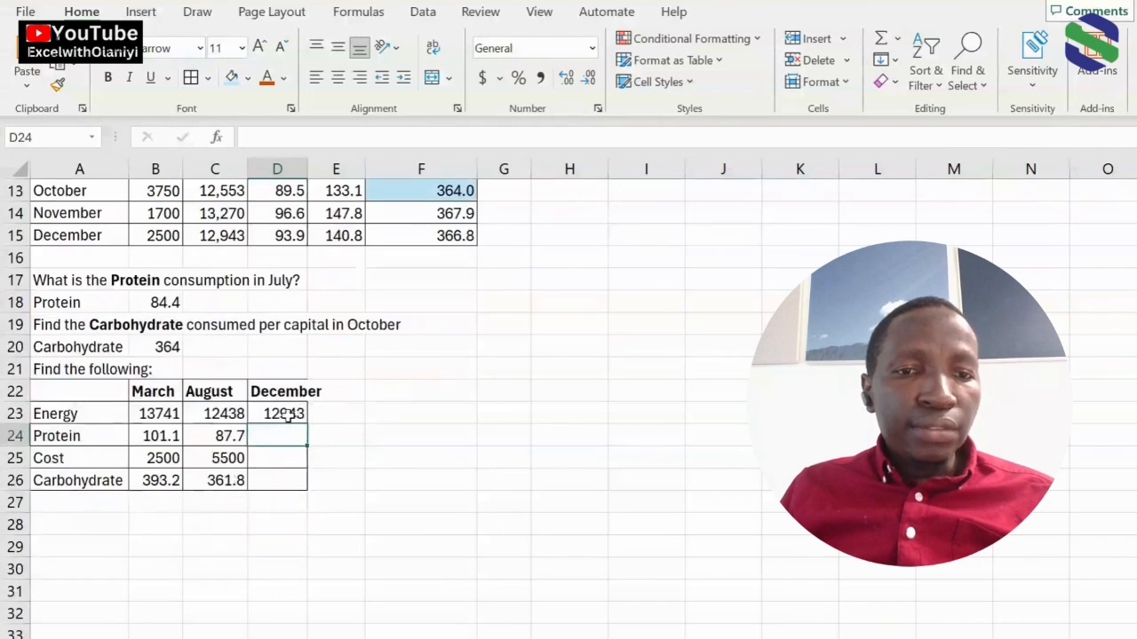
click(293, 412)
drag(301, 451, 300, 484)
scroll(315, 382, up, 4)
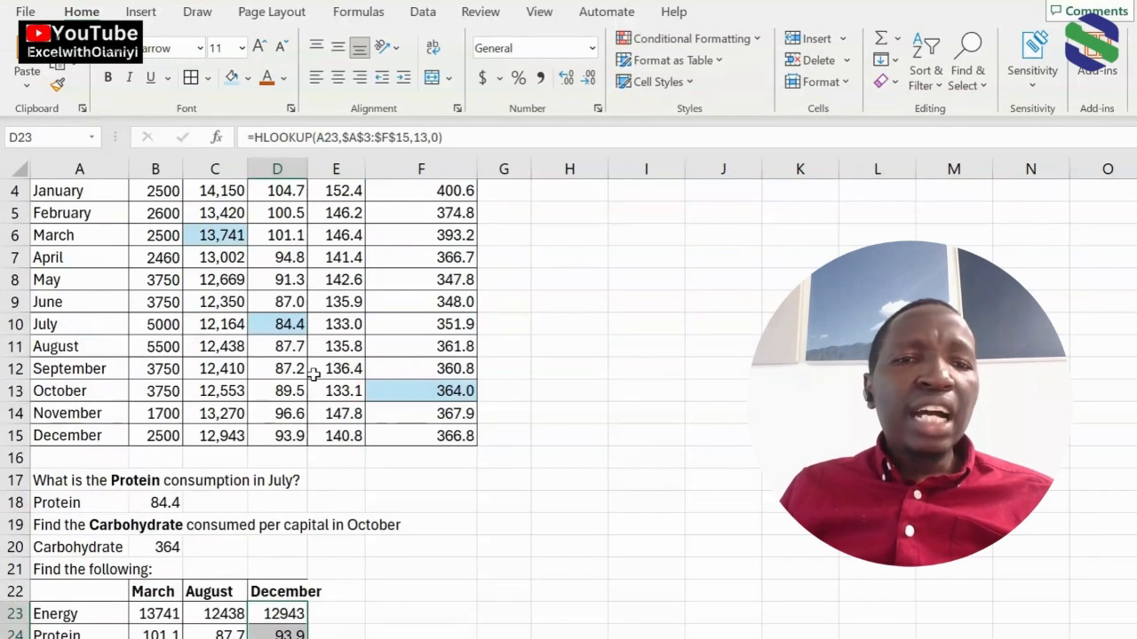